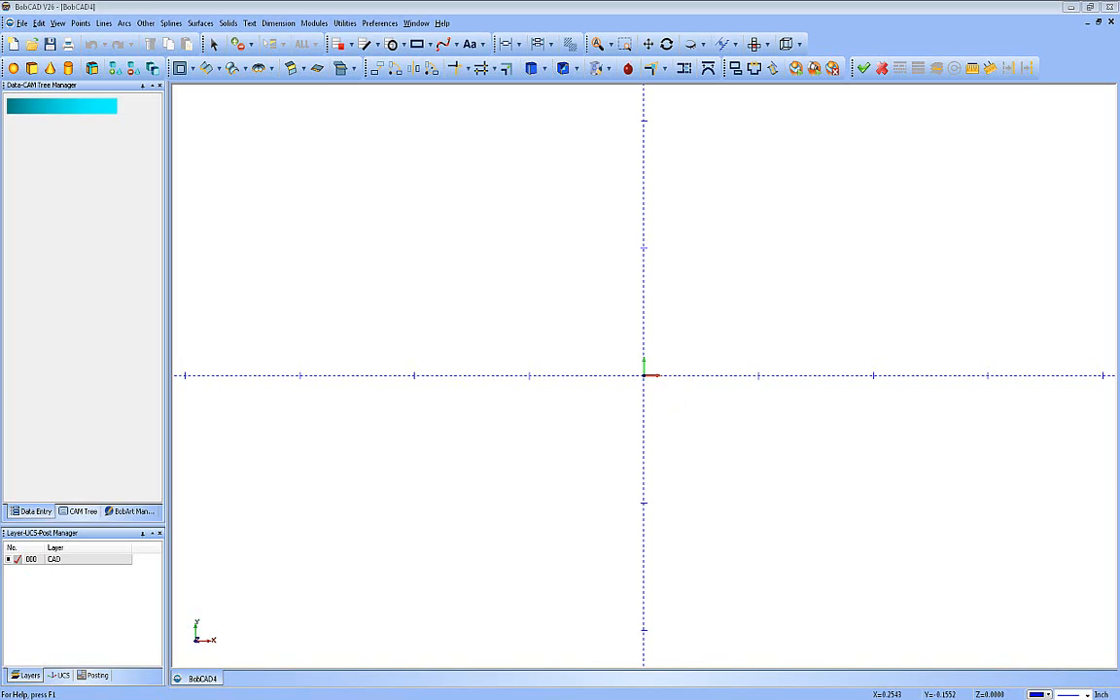
Step: Switch to Windows Explorer and open the folder C:\BobCAD-CAM Data\BobCAD-CAM V25\Posts\Mill
key("super+e")
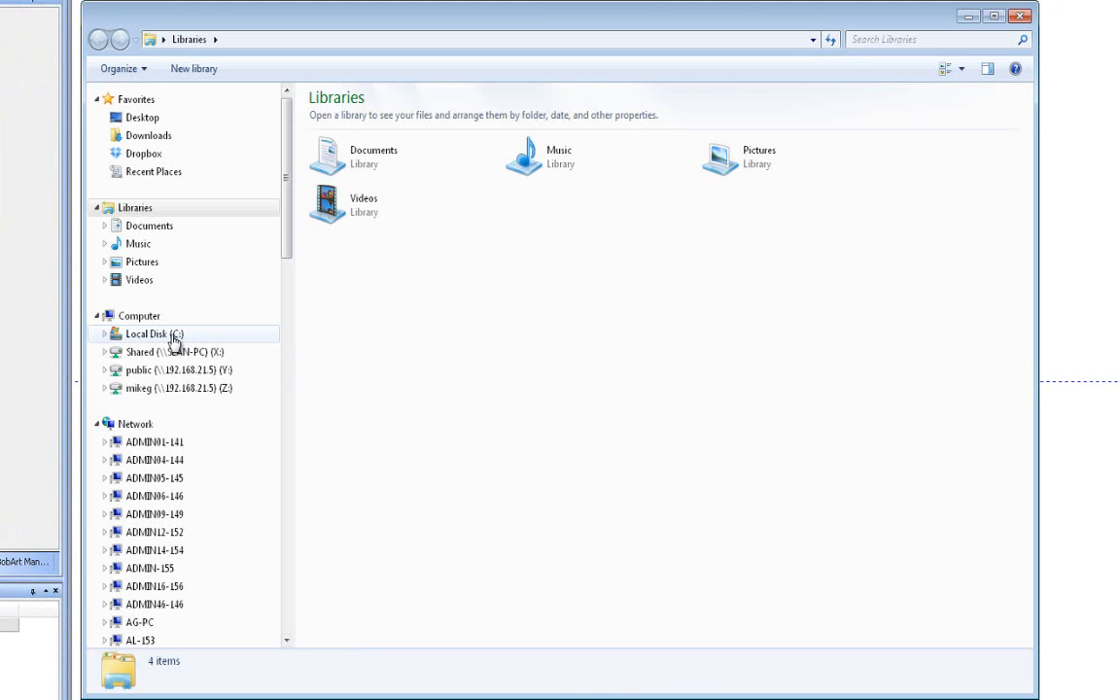
left_click(222, 339)
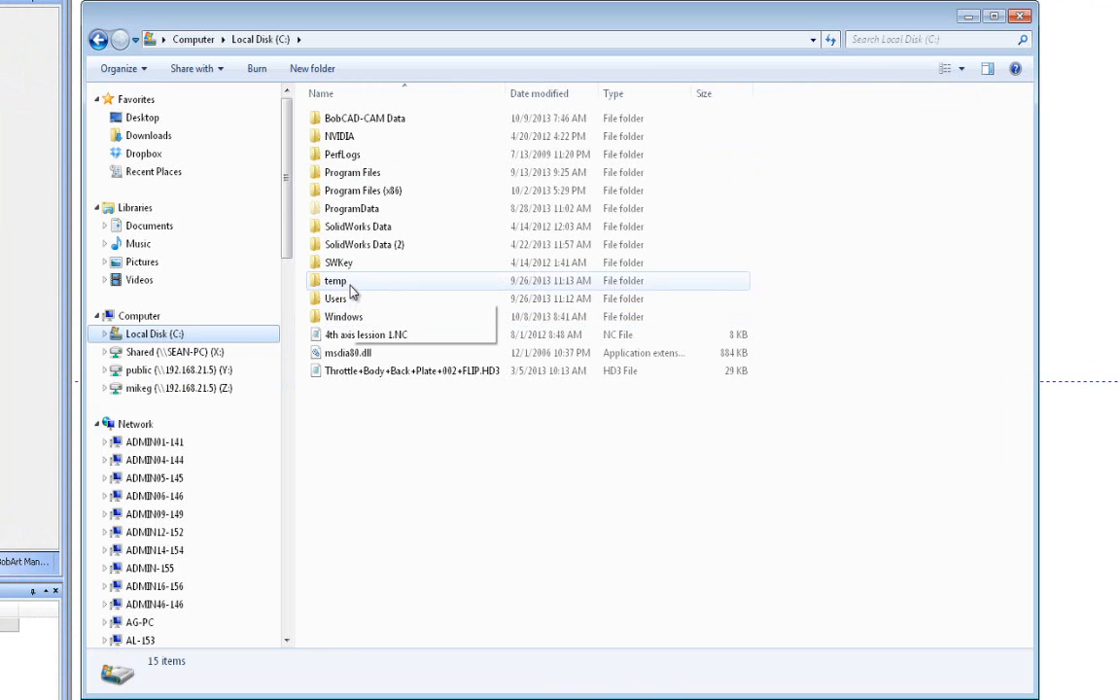
double_click(379, 132)
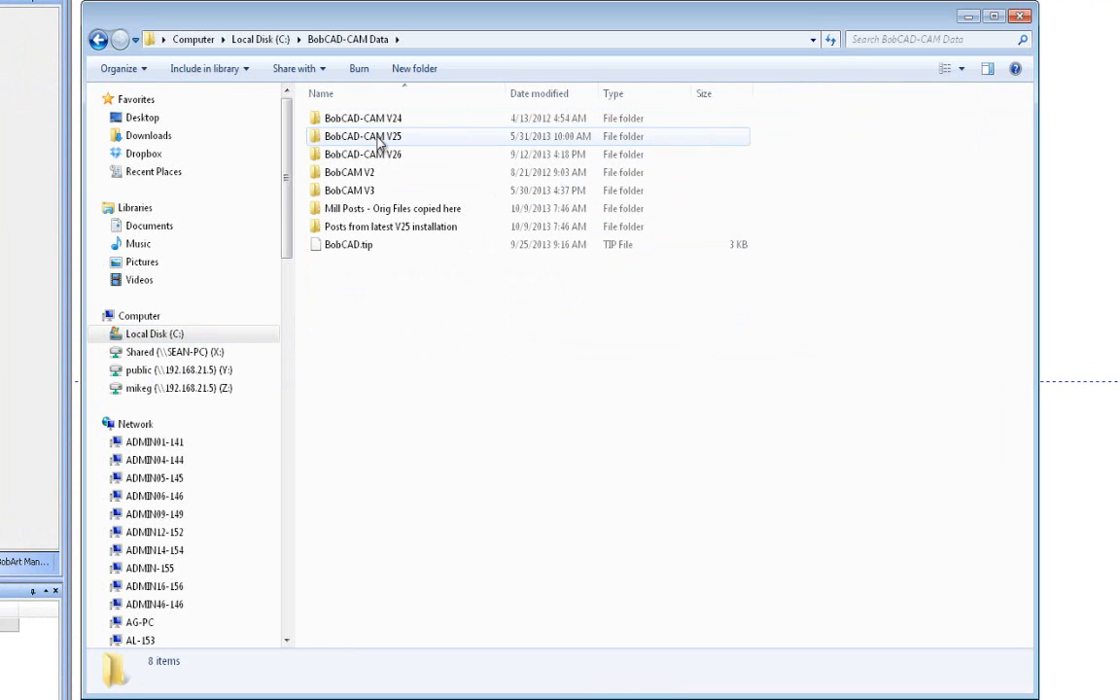
double_click(379, 139)
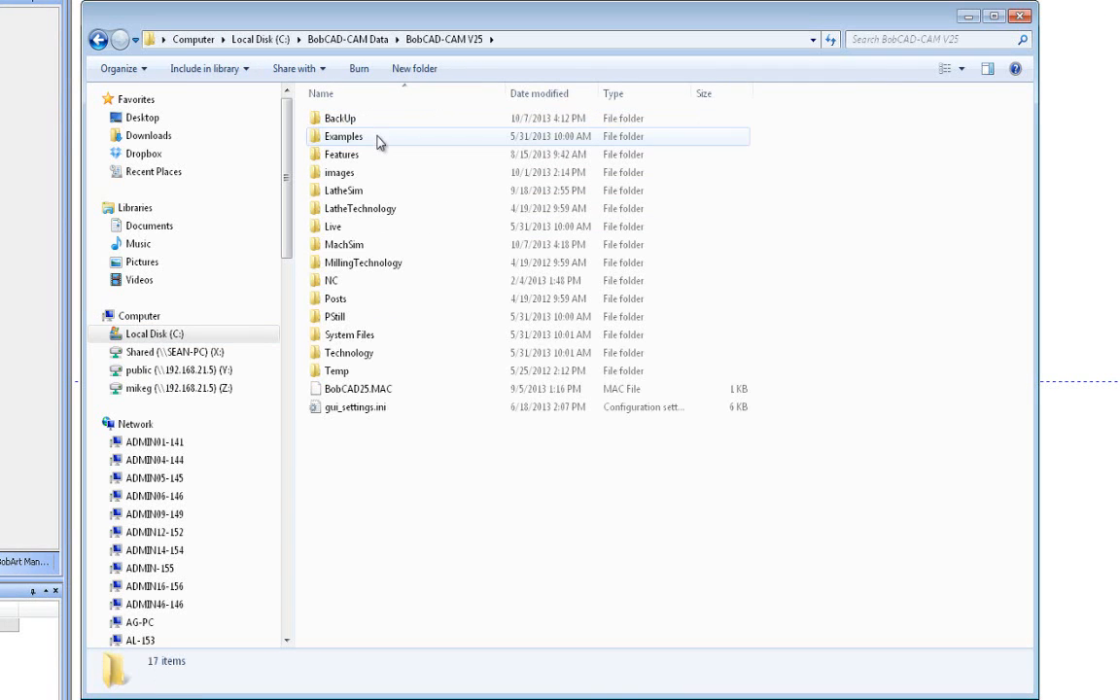
double_click(339, 302)
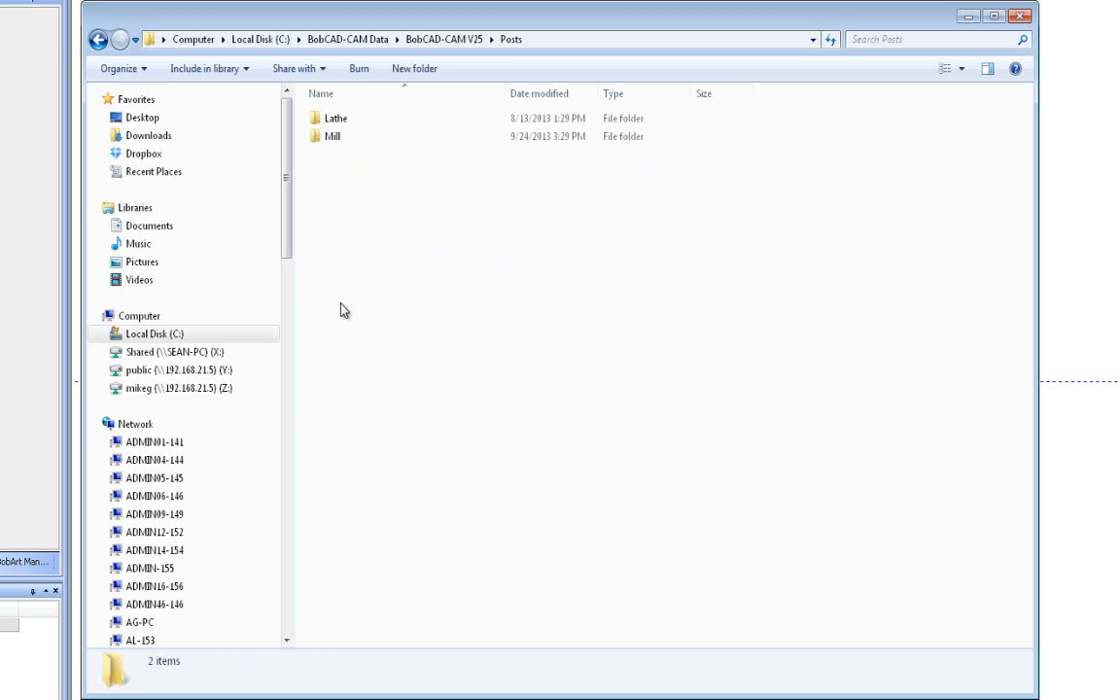
double_click(331, 141)
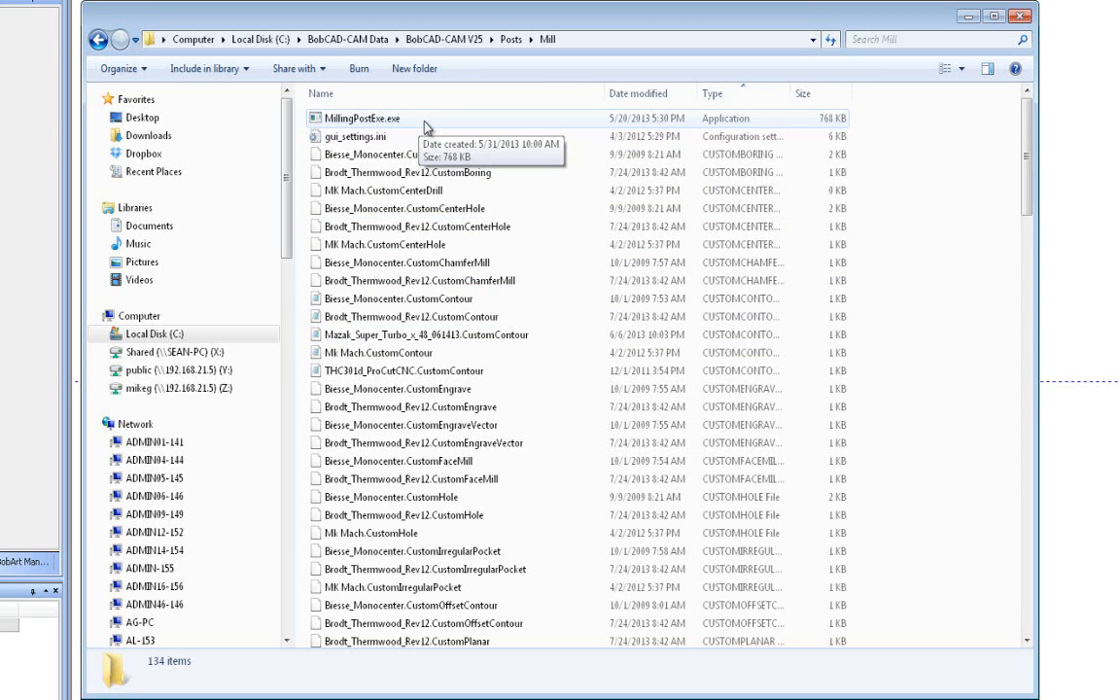
Step: Copy Haas_OEM.MillPst, Haas_5Axis.MillPst and Haas_4x_OEM_V25 .MillPst from the V25 Mill folder, along with Brodt_Thermwood_Rev12.CustomHole
left_click(462, 517)
scroll(463, 520, "down", 15)
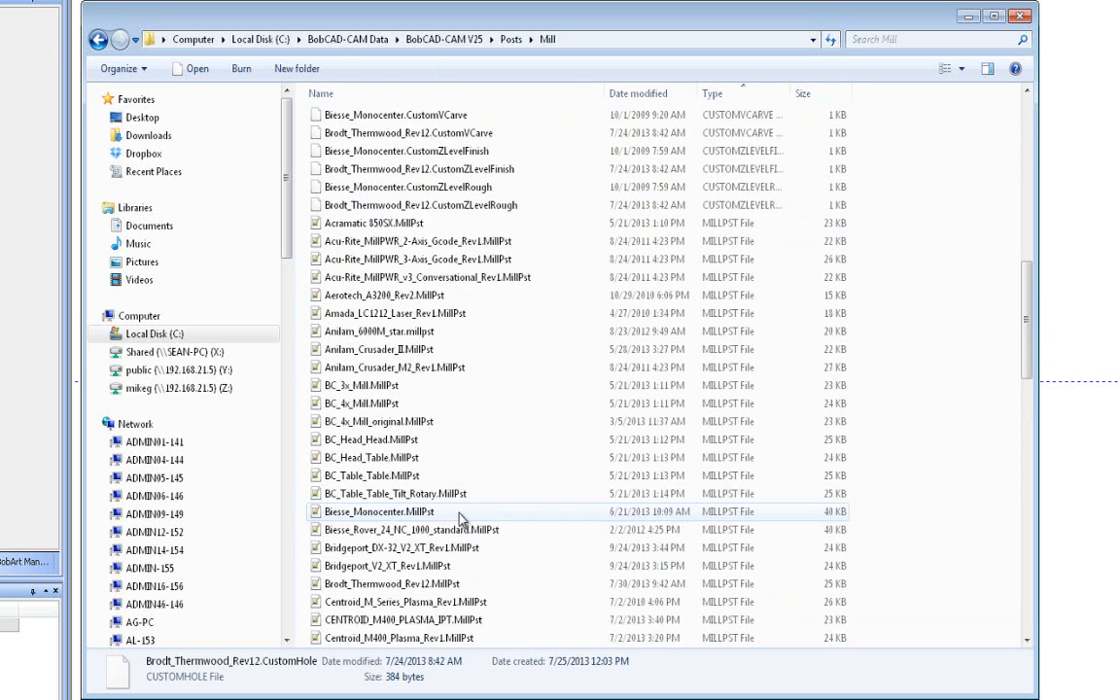
scroll(462, 521, "down", 1)
scroll(460, 519, "down", 13)
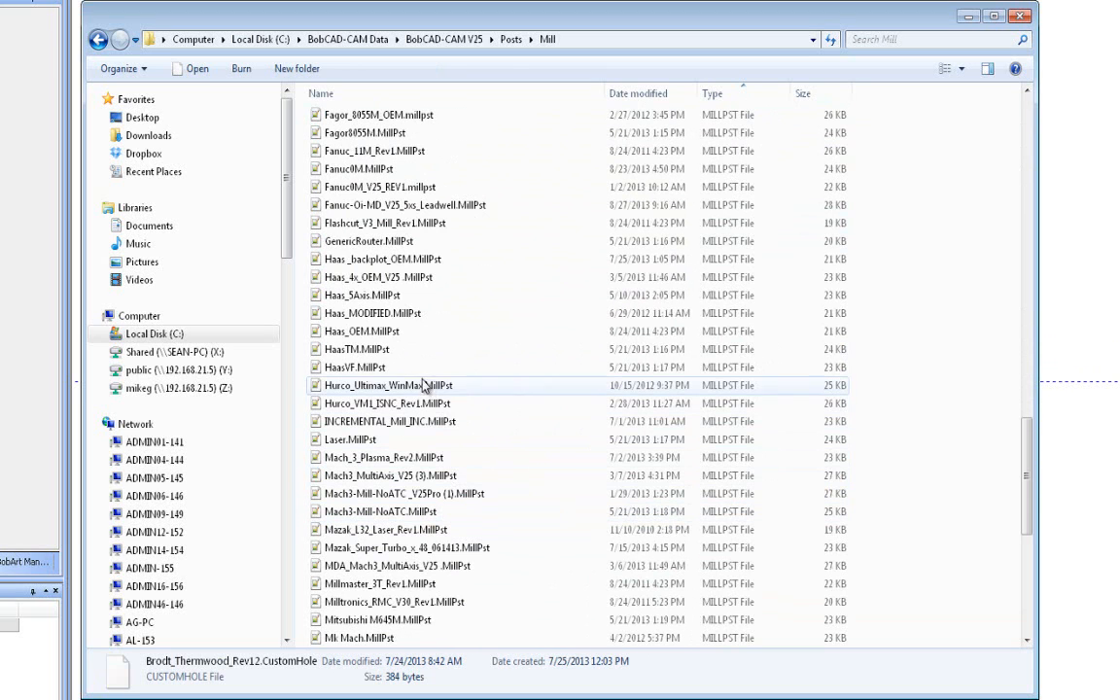
left_click(387, 335, "ctrl")
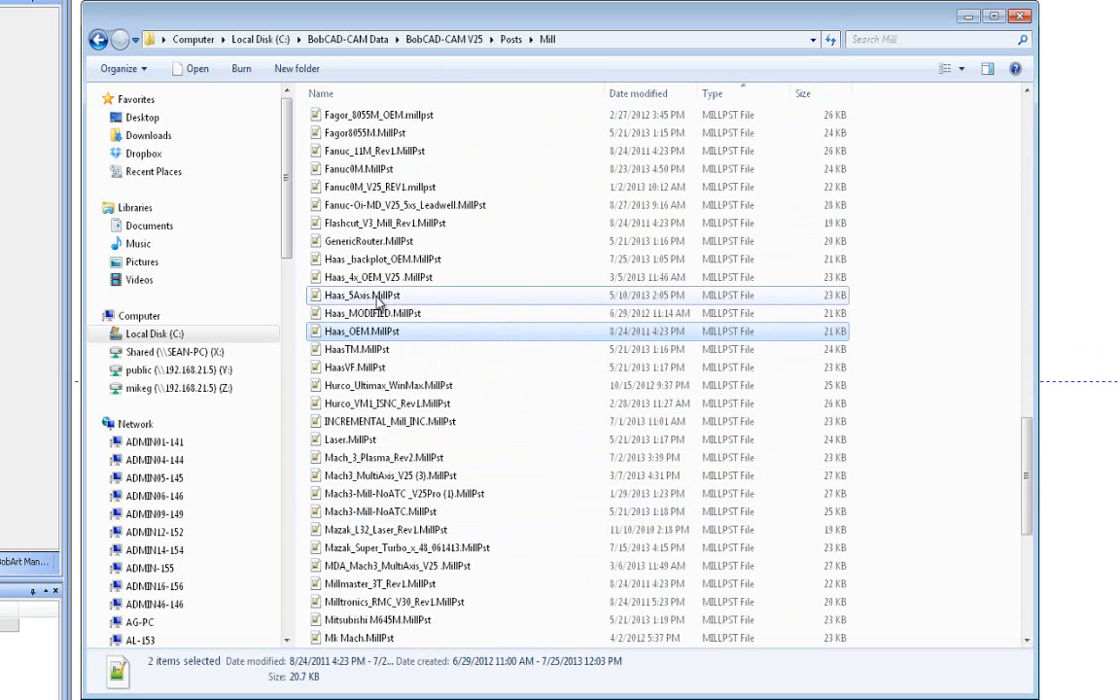
left_click(356, 294, "ctrl")
left_click(379, 279, "ctrl")
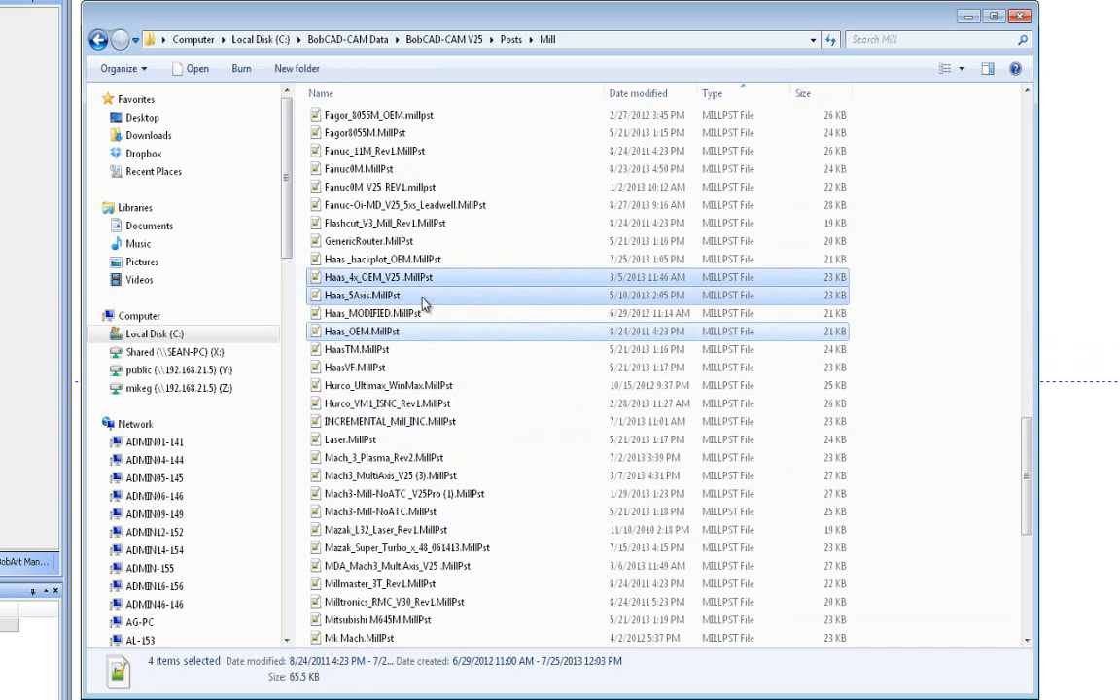
right_click(424, 301)
left_click(457, 378)
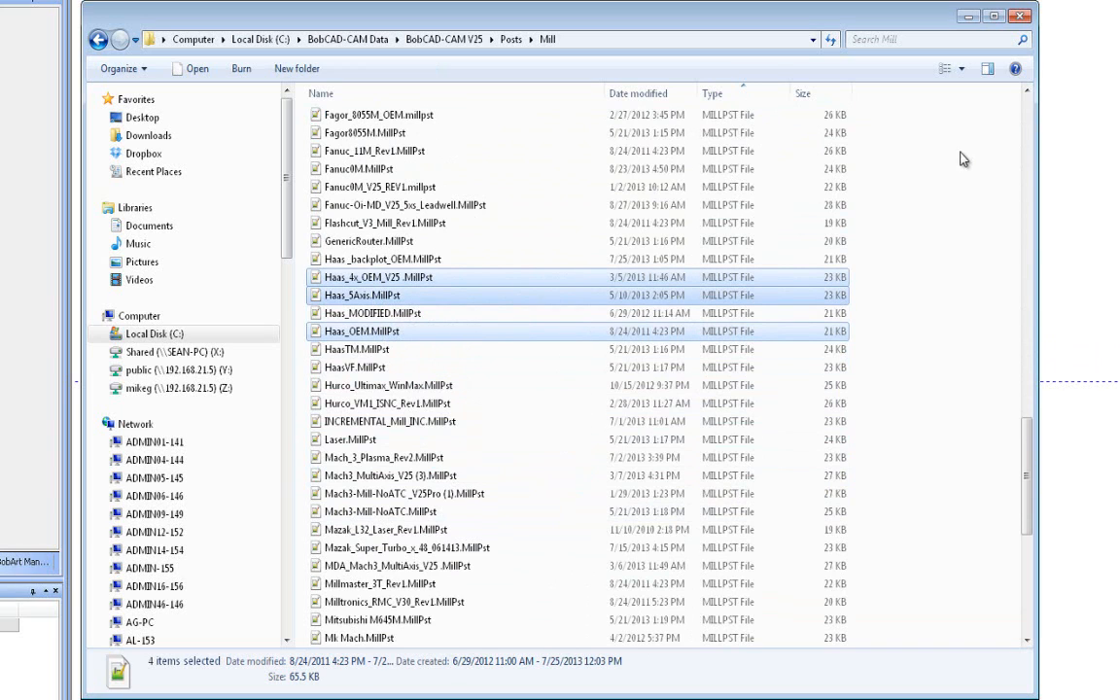
Step: Open the destination folder C:\BobCAD-CAM Data\BobCAD-CAM V26\Posts\Mill
left_click(153, 334)
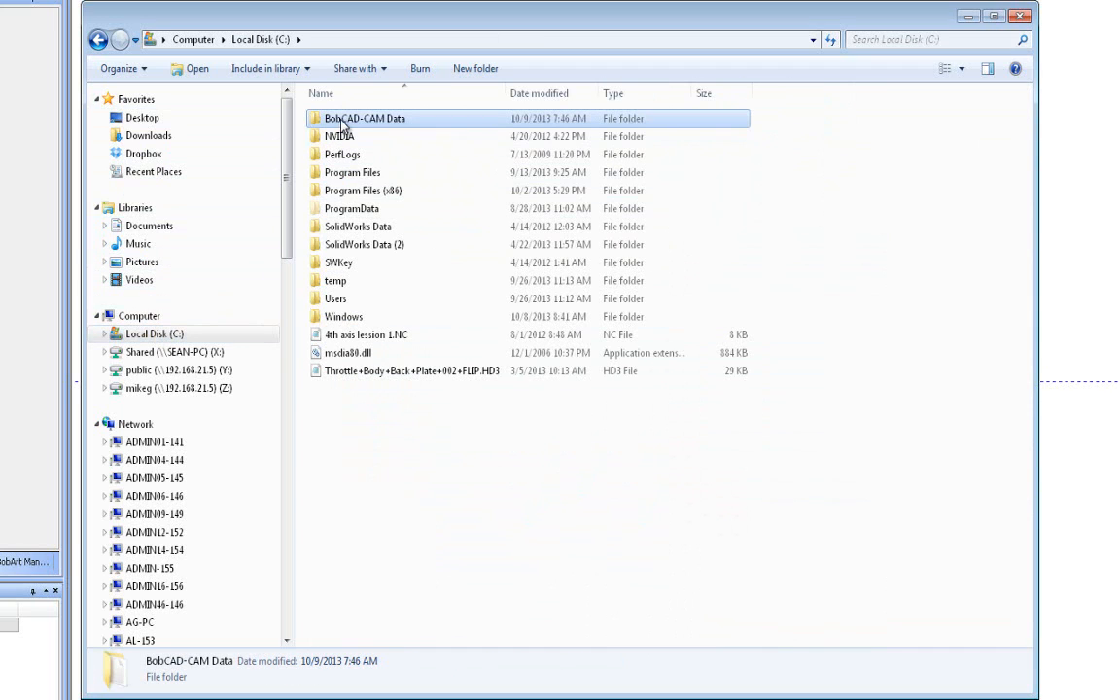
double_click(342, 120)
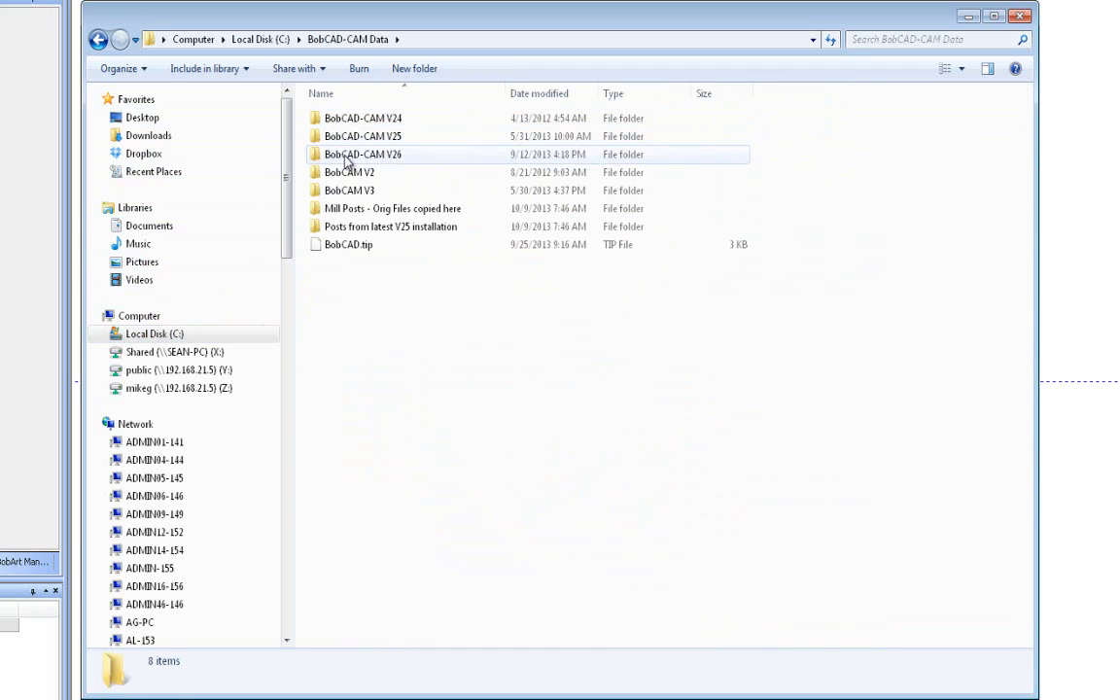
double_click(345, 154)
double_click(335, 226)
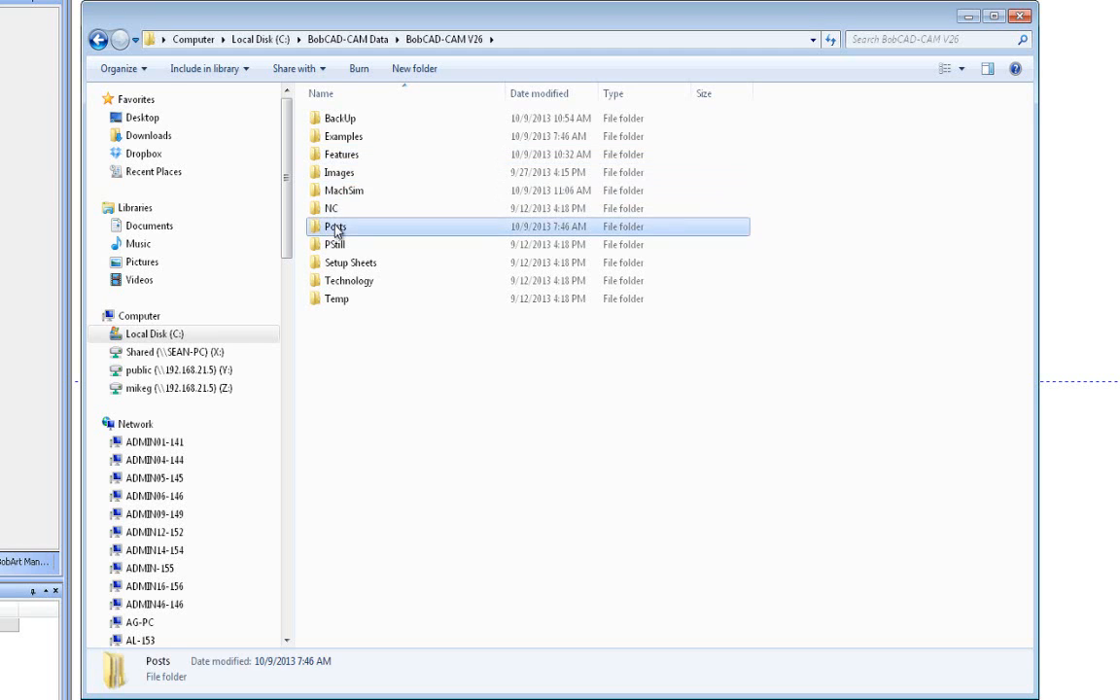
double_click(330, 156)
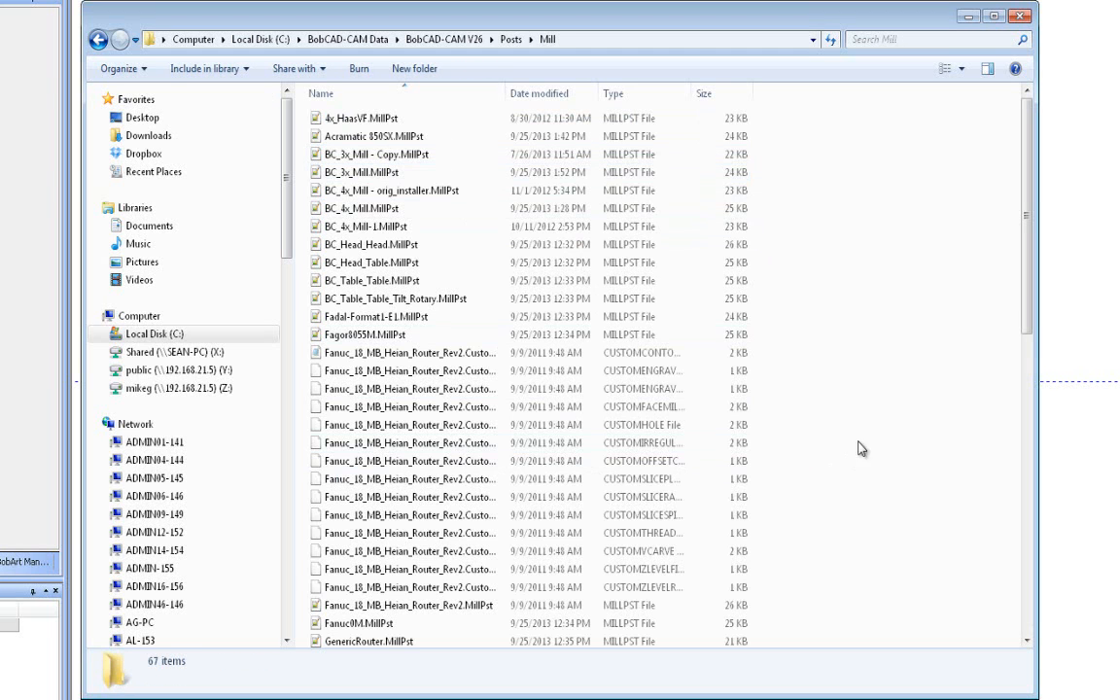
Step: Paste the copied mill posts into the V26 Mill folder, replacing same-named files for all conflicts
right_click(835, 409)
left_click(873, 528)
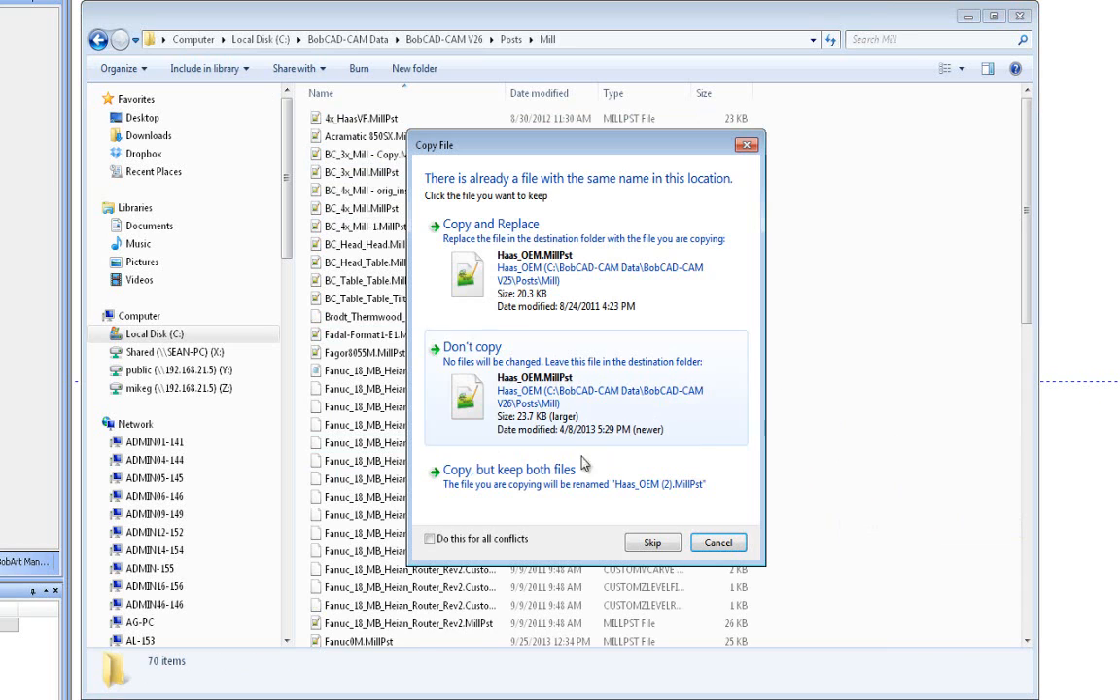
left_click(430, 539)
left_click(515, 301)
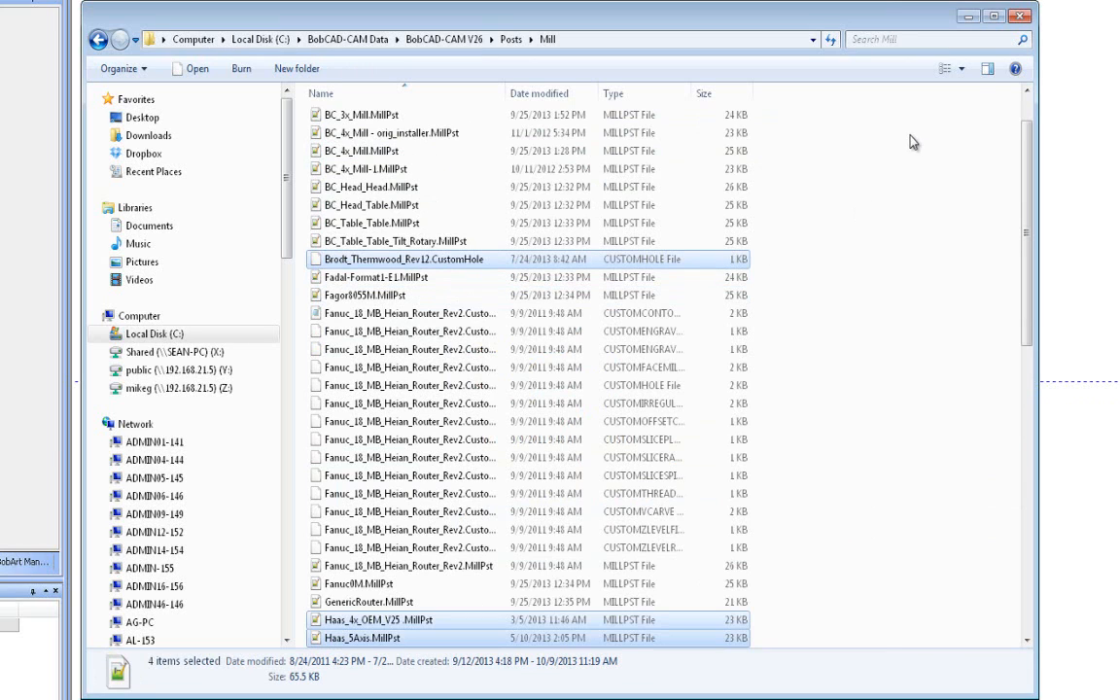
Step: Open the folder C:\BobCAD-CAM Data\BobCAD-CAM V25\Posts\Lathe
left_click(154, 334)
double_click(356, 115)
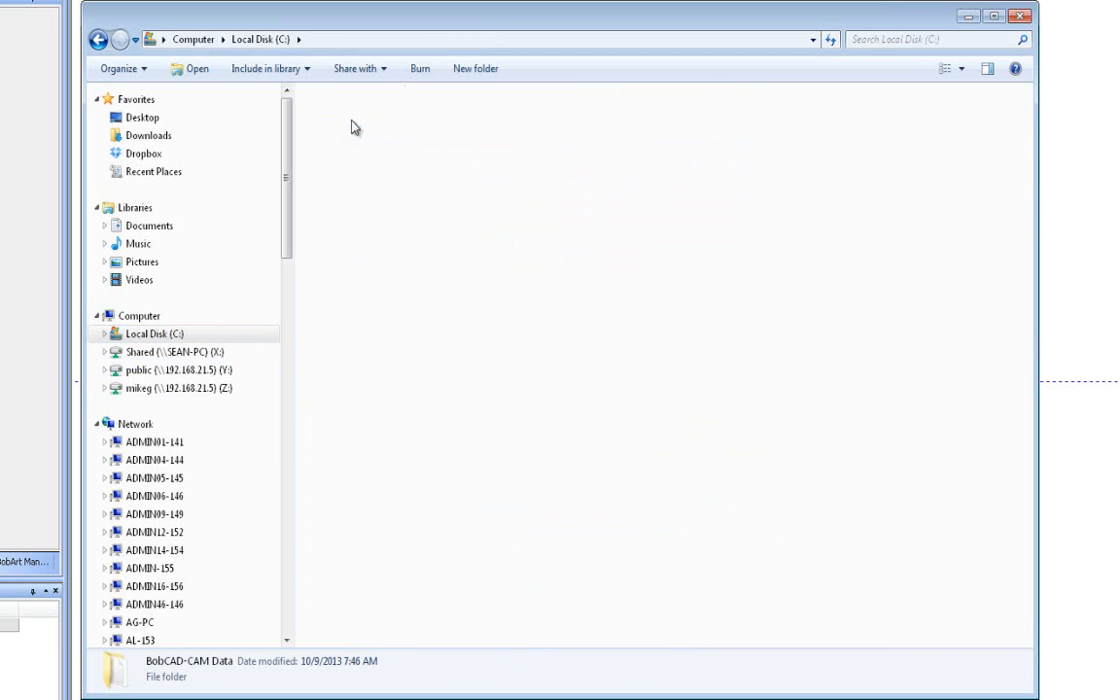
double_click(354, 137)
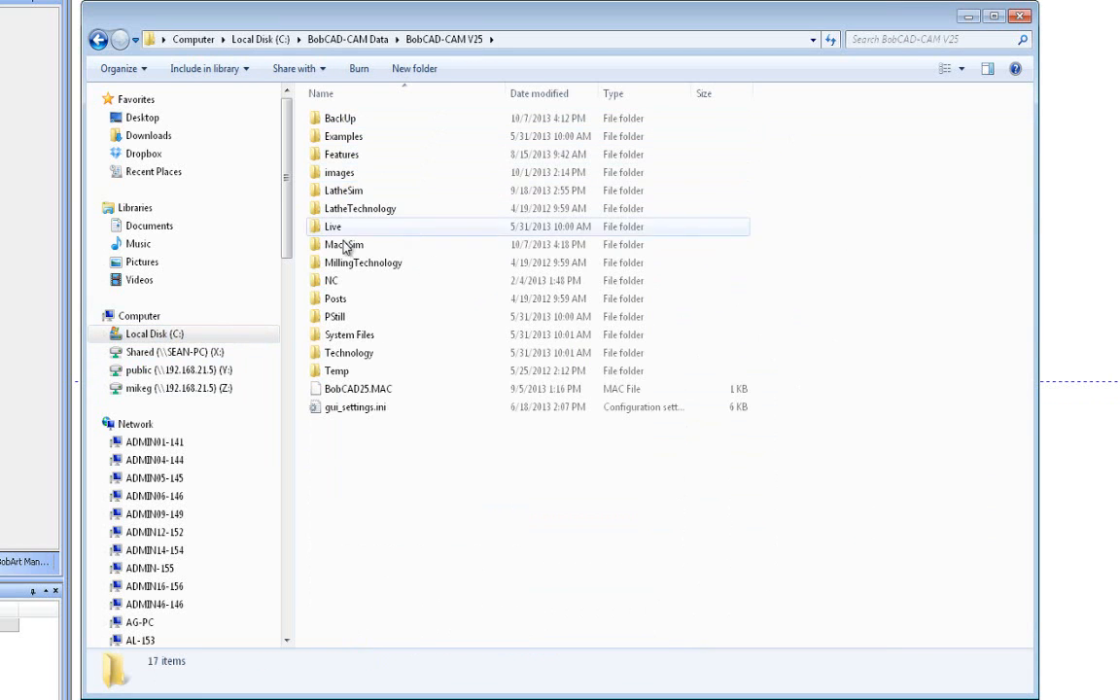
double_click(335, 303)
double_click(330, 118)
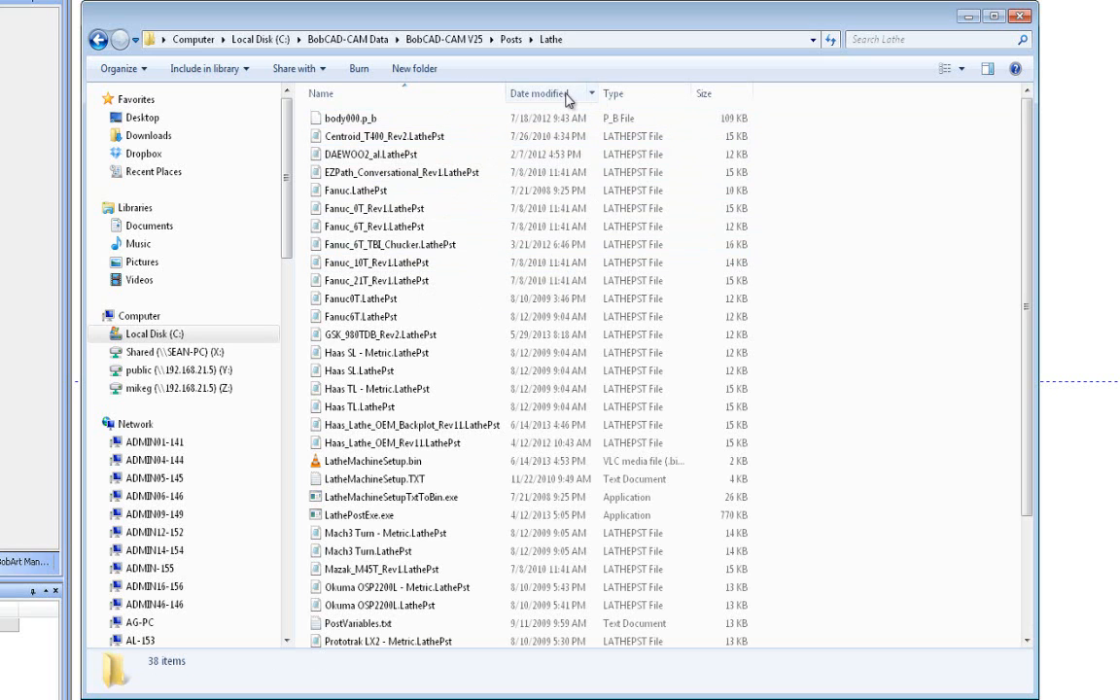
Step: Sort the V25 lathe files by type and copy Haas SL.LathePst, Haas TL.LathePst and Haas_Lathe_OEM_Rev11.LathePst
left_click(612, 94)
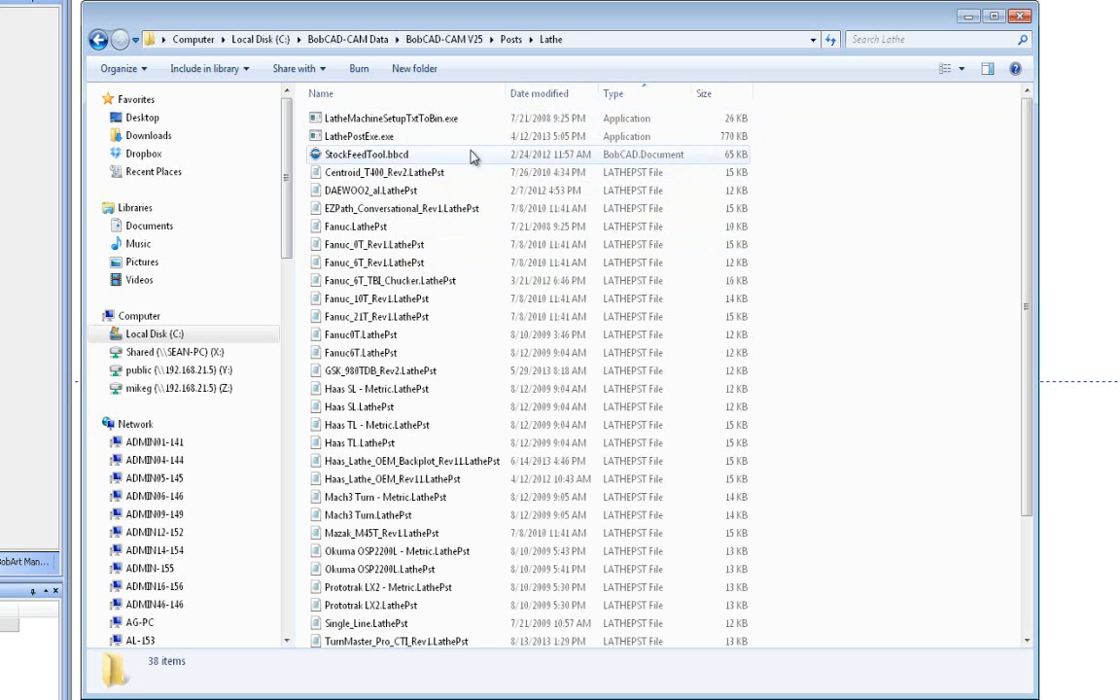
left_click(482, 442)
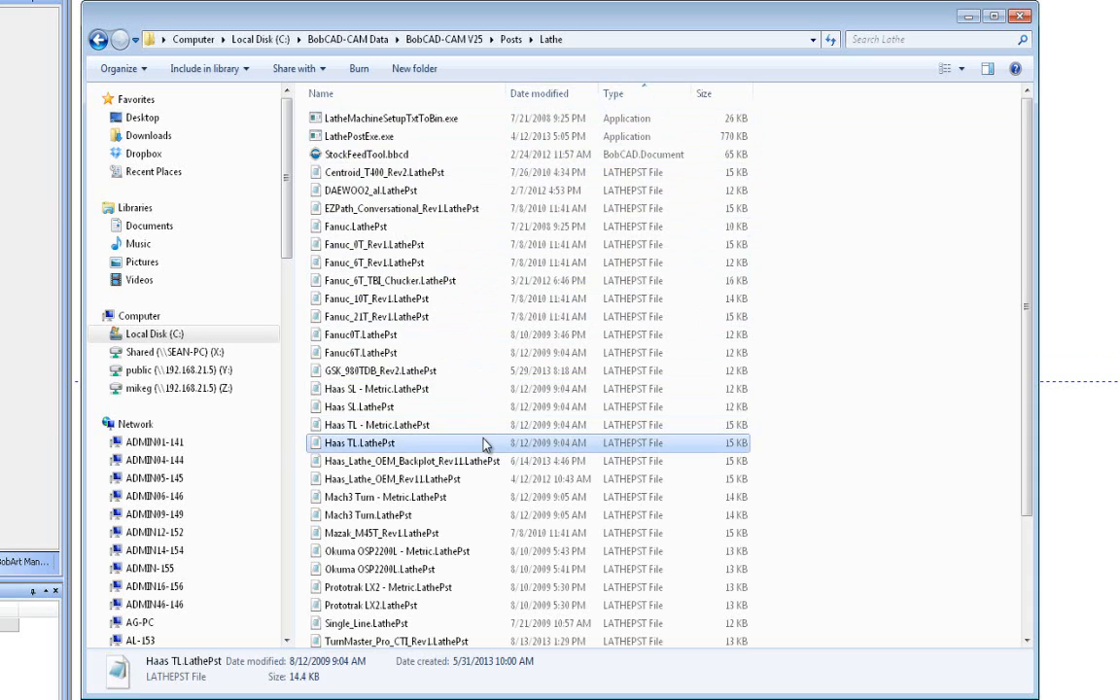
scroll(486, 444, "down", 1)
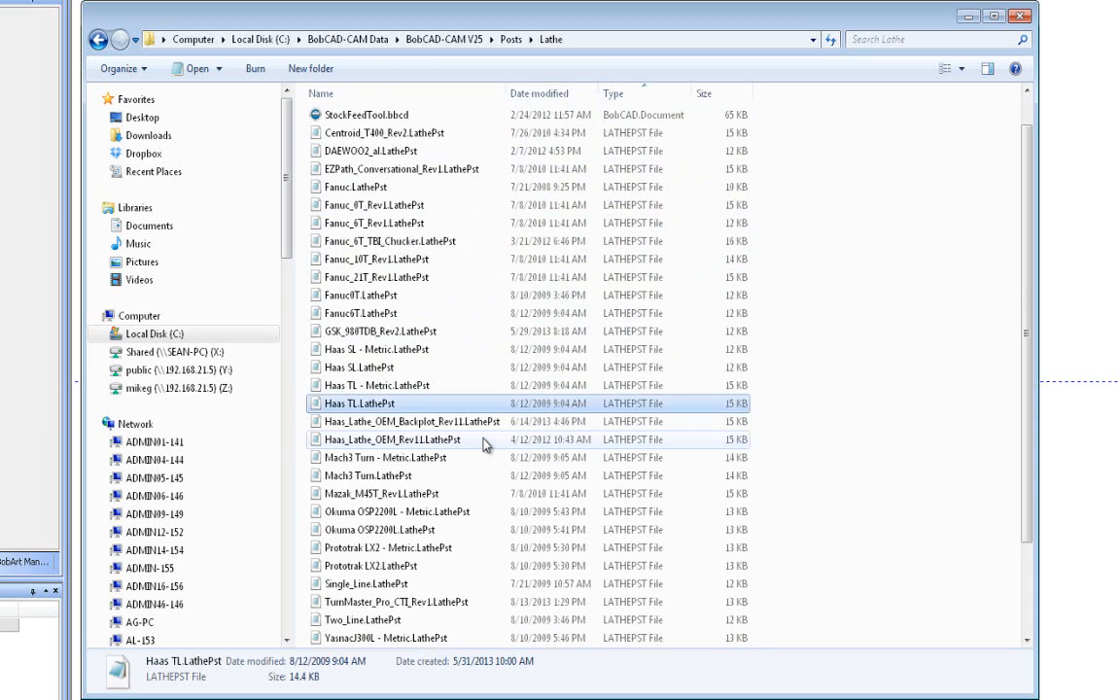
left_click(361, 367, "ctrl")
left_click(386, 404, "ctrl")
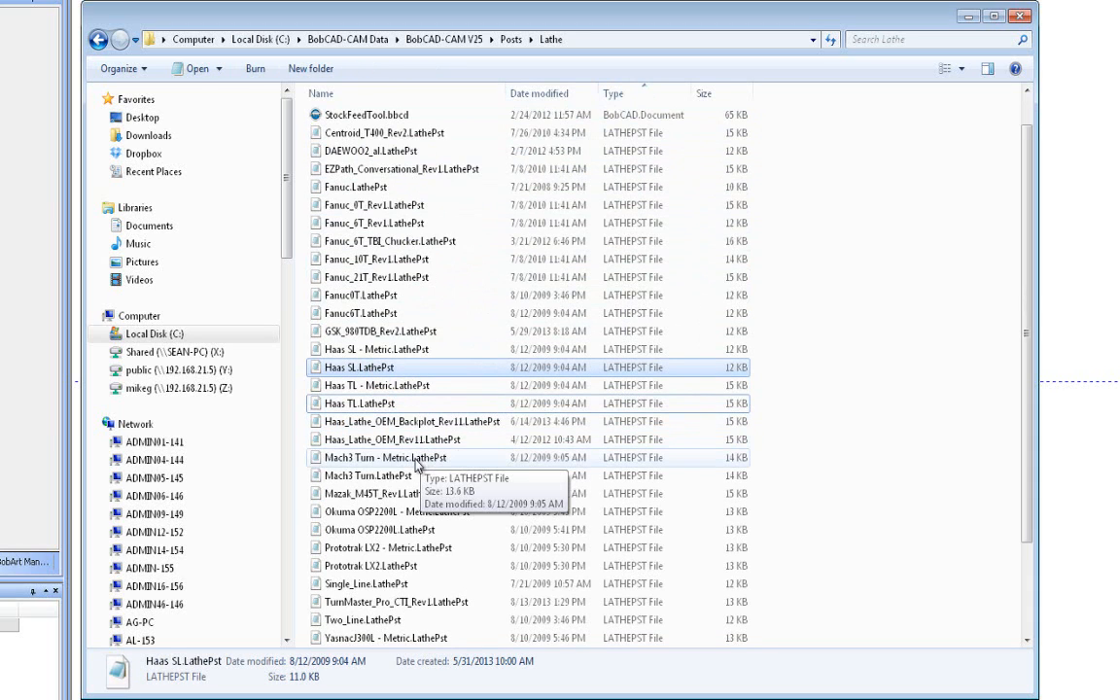
left_click(394, 440, "ctrl")
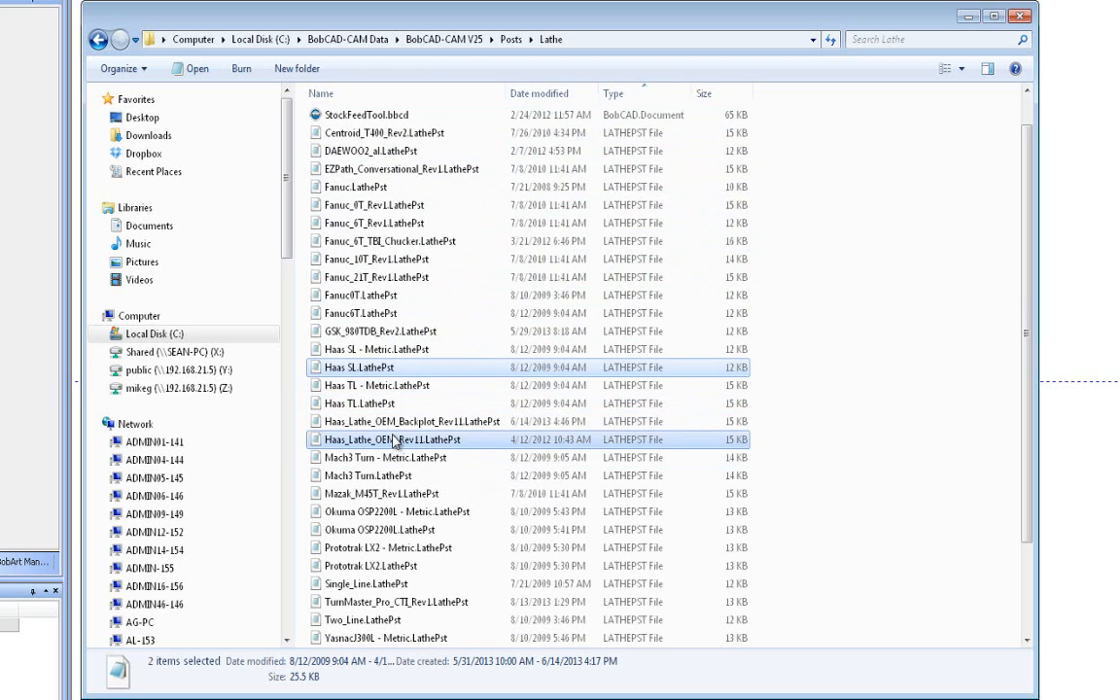
right_click(394, 443)
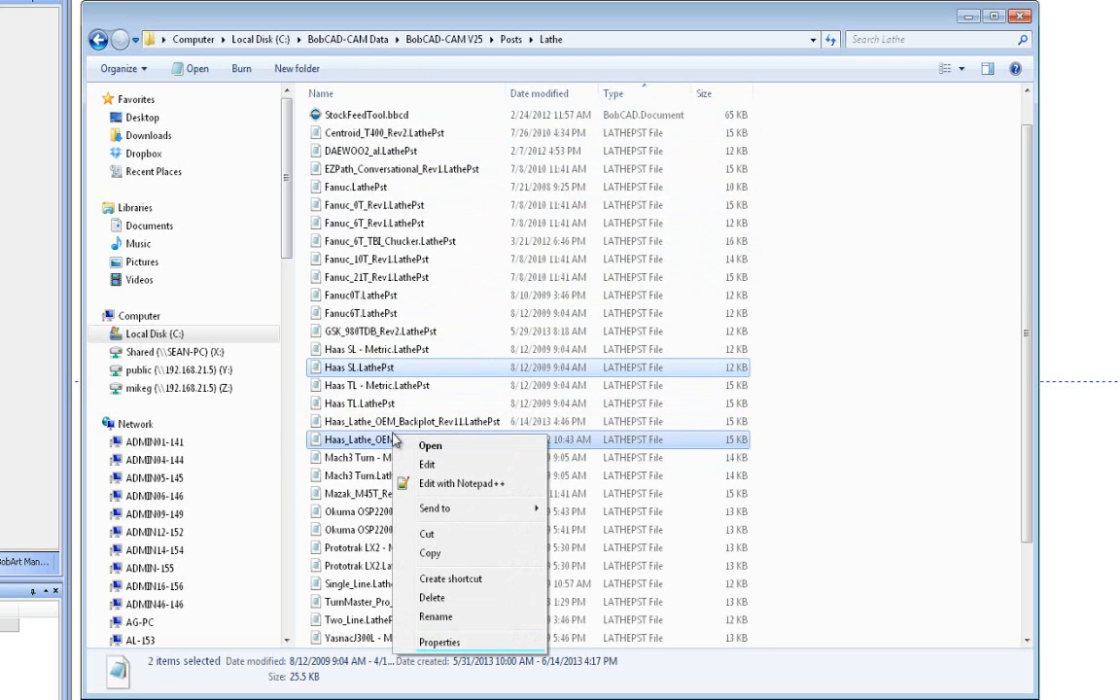
left_click(352, 401, "ctrl")
right_click(389, 409)
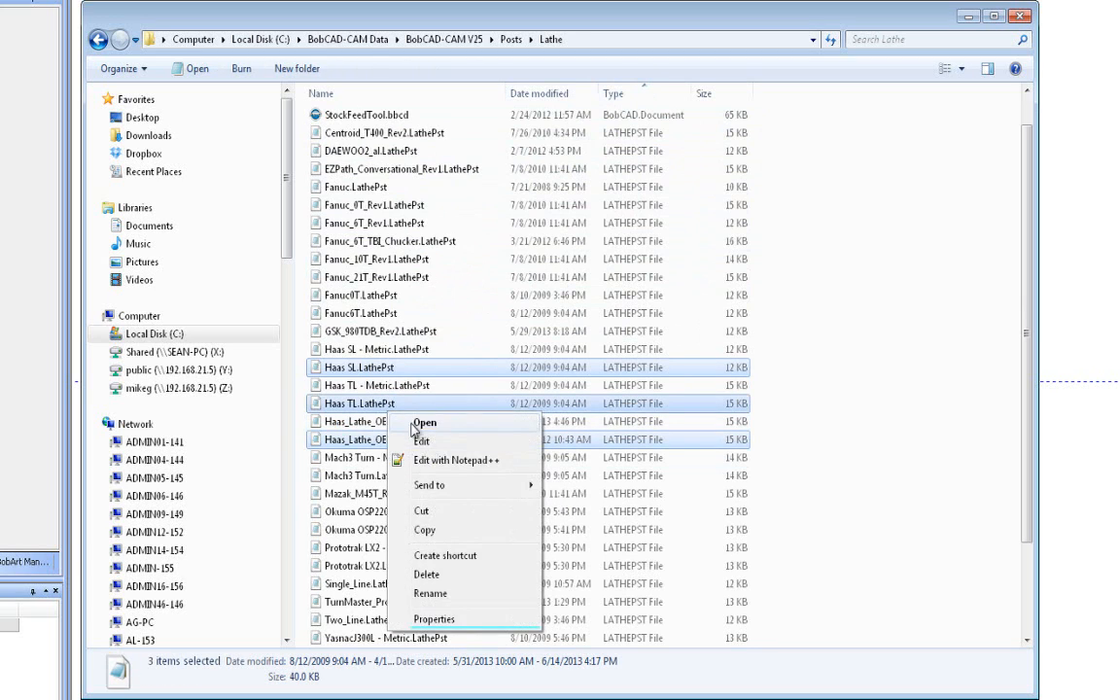
left_click(425, 530)
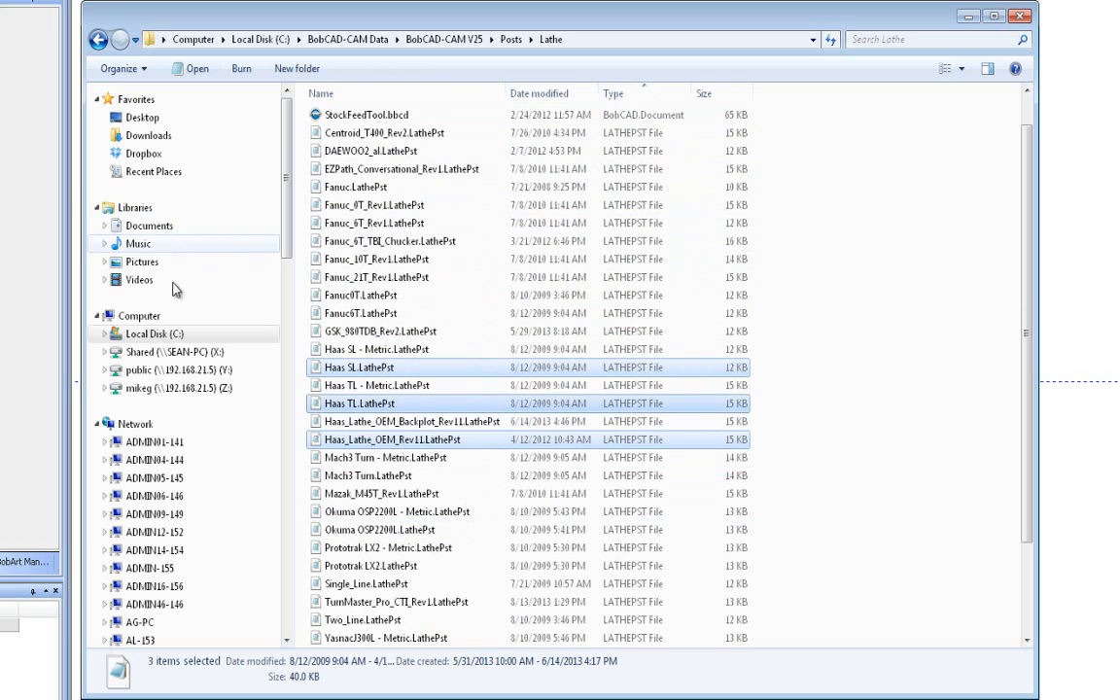
Step: Open the destination folder C:\BobCAD-CAM Data\BobCAD-CAM V26\Posts\Lathe
left_click(148, 333)
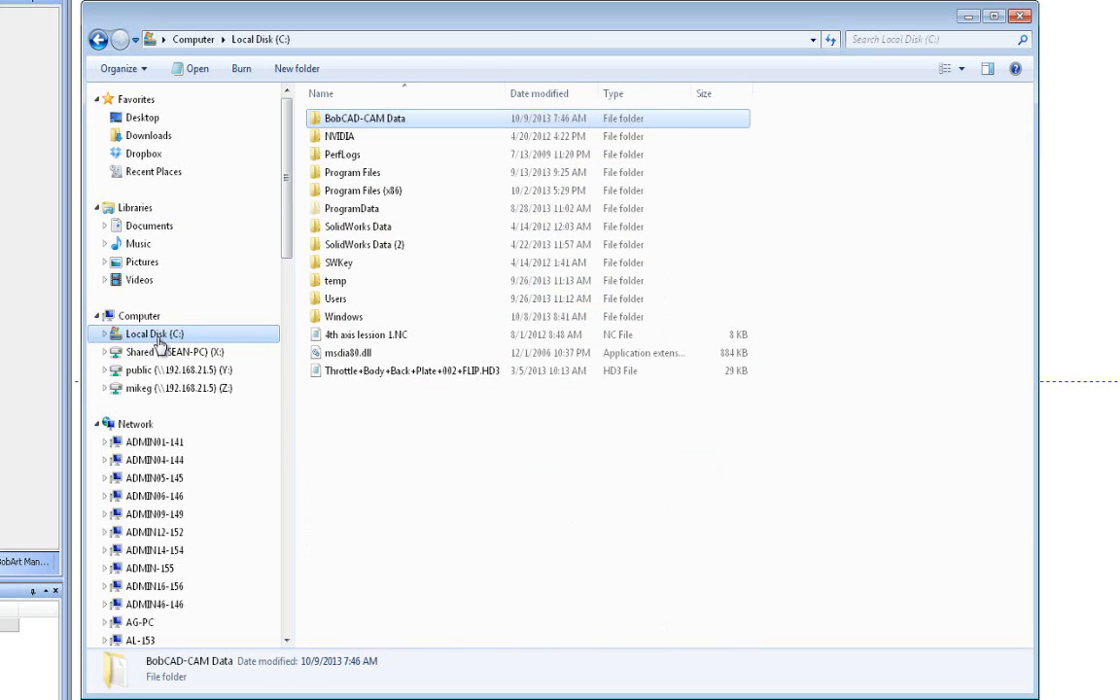
double_click(367, 121)
double_click(369, 156)
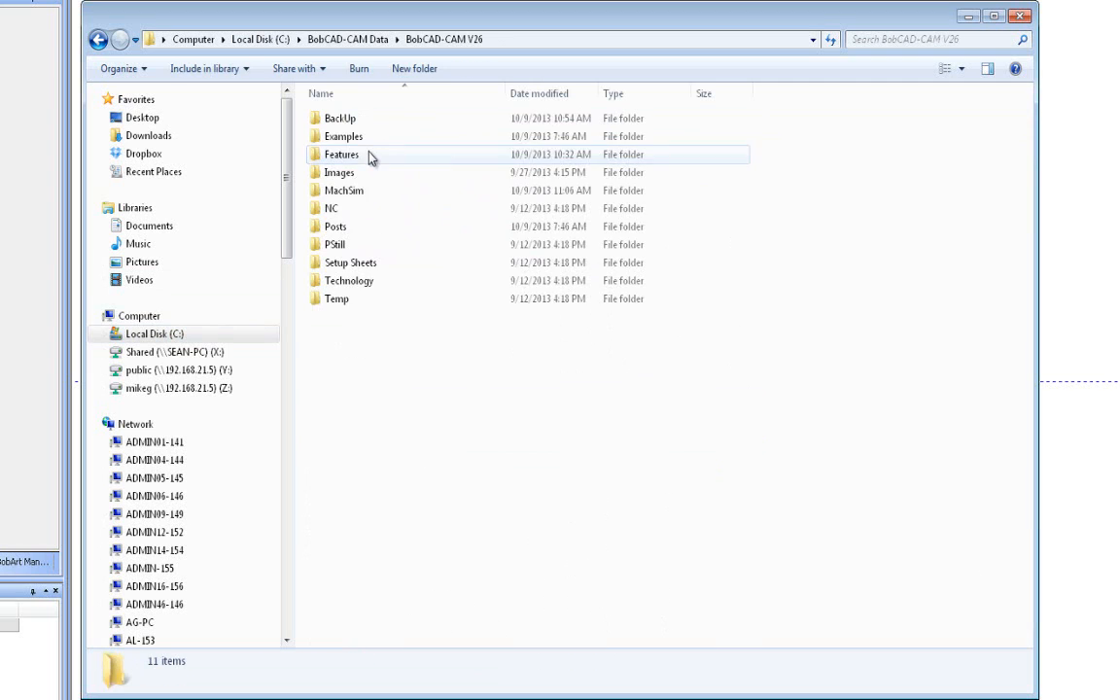
double_click(339, 228)
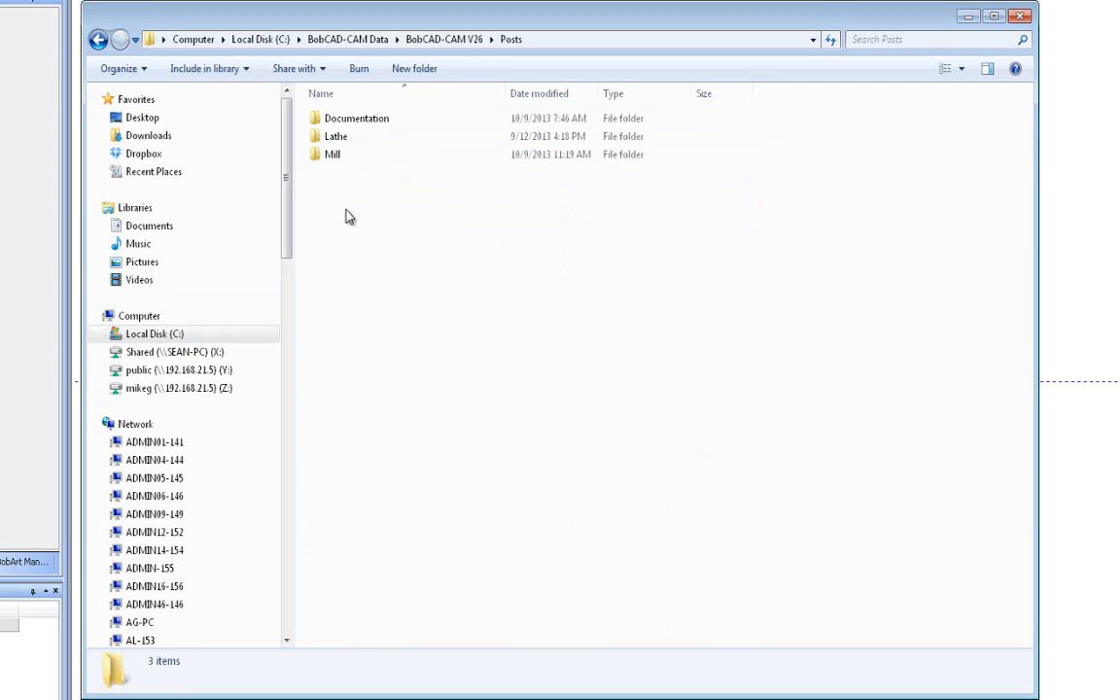
double_click(346, 139)
Step: Paste the copied lathe posts into the V26 Lathe folder, replacing same-named files, and close the file window
right_click(799, 255)
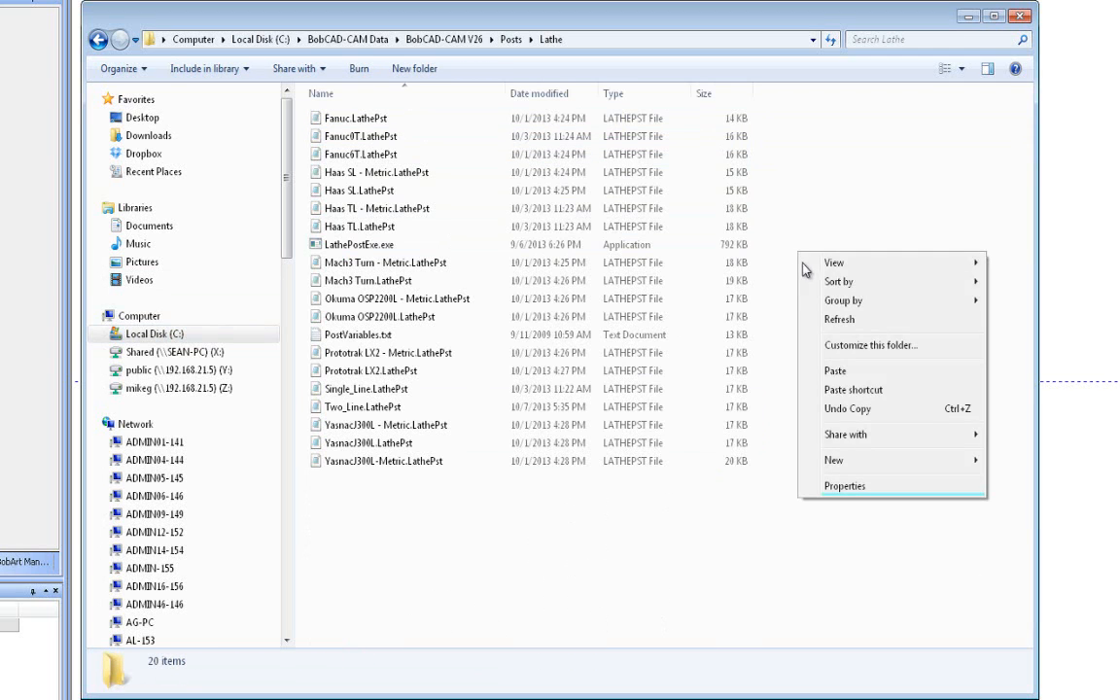
left_click(833, 372)
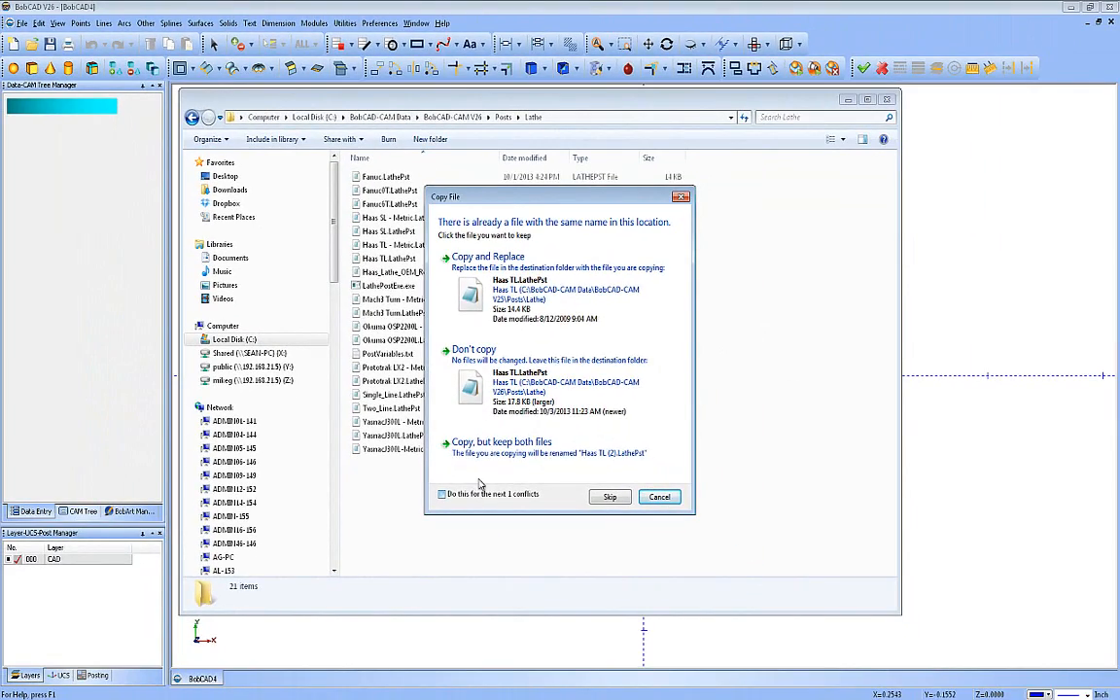
left_click(467, 277)
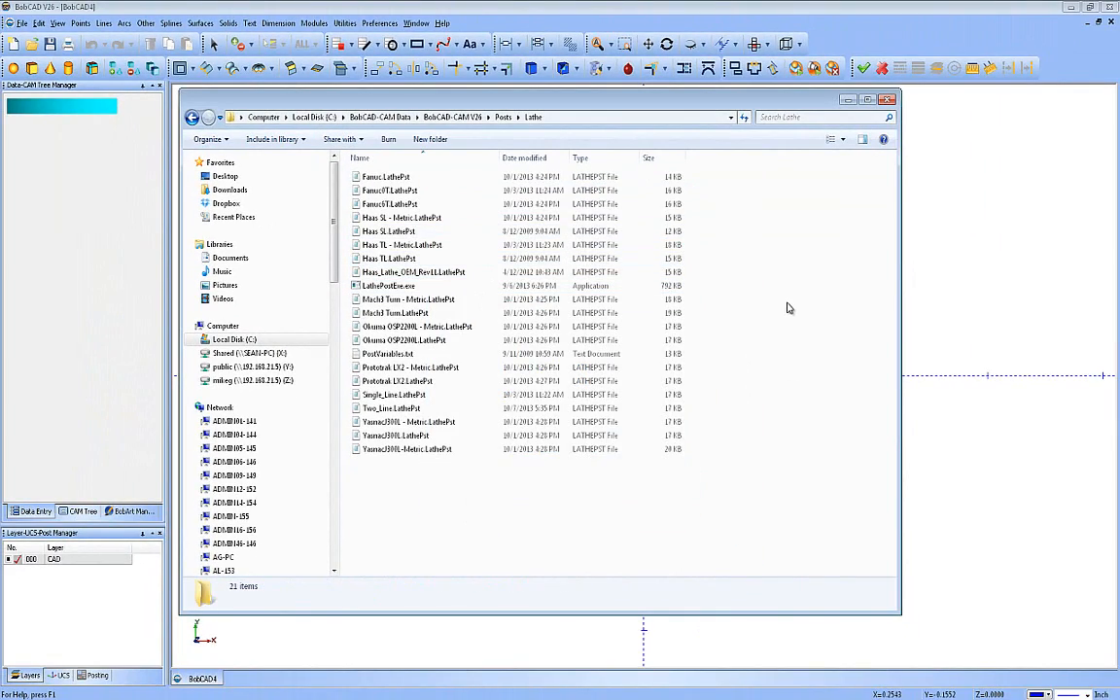
left_click(887, 99)
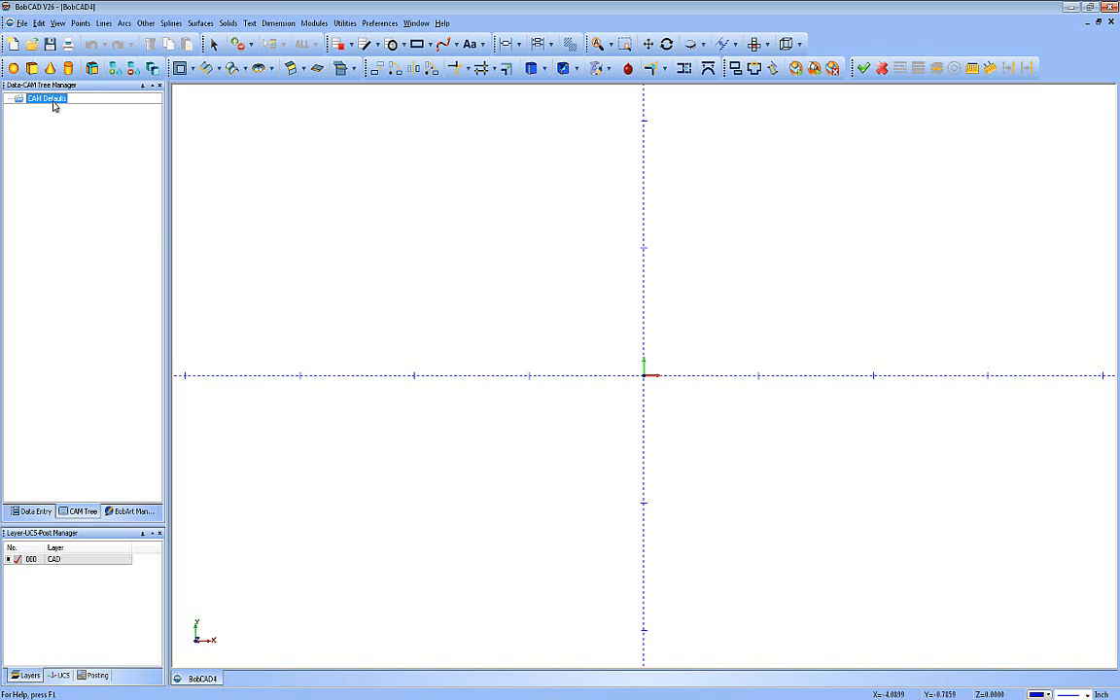
Step: Create a new milling job from the CAM defaults, using the BobCAD_Lathe machine
right_click(56, 102)
left_click(86, 107)
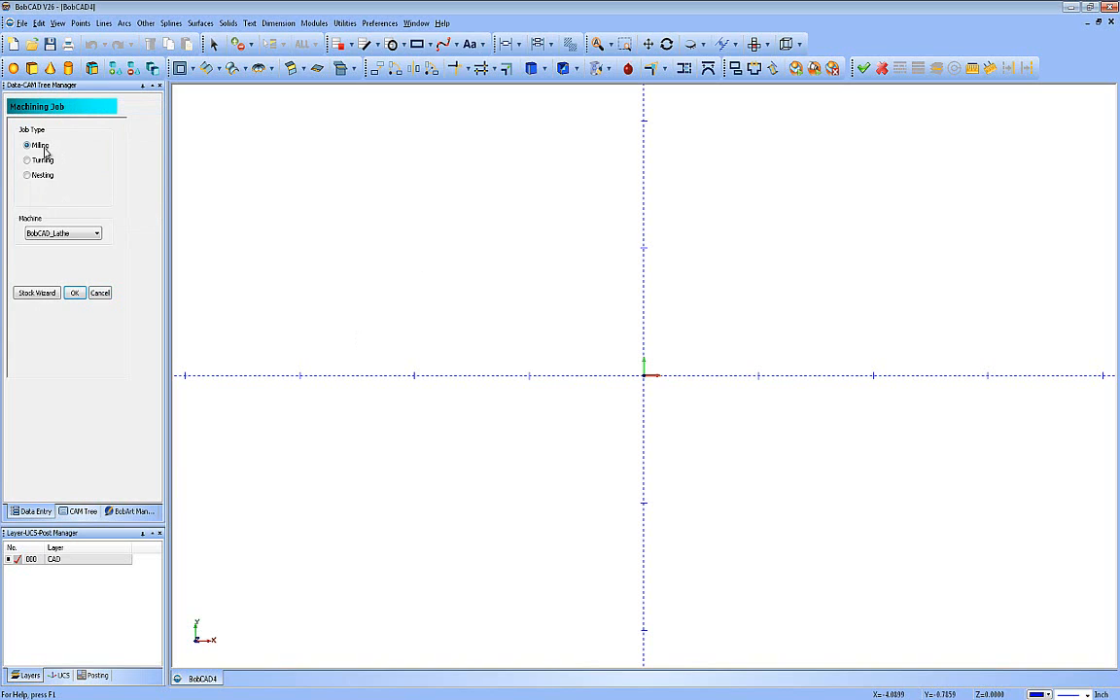
left_click(72, 294)
left_click(44, 109)
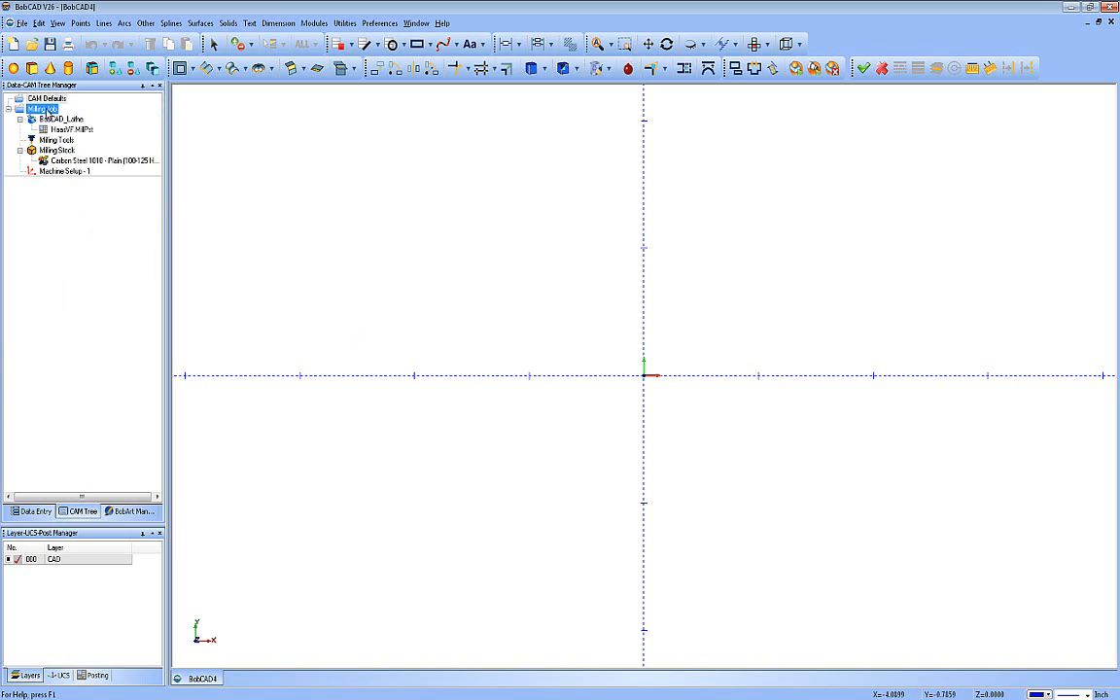
Step: Open the Tool Library from the CAM defaults and look through its tool categories
right_click(49, 100)
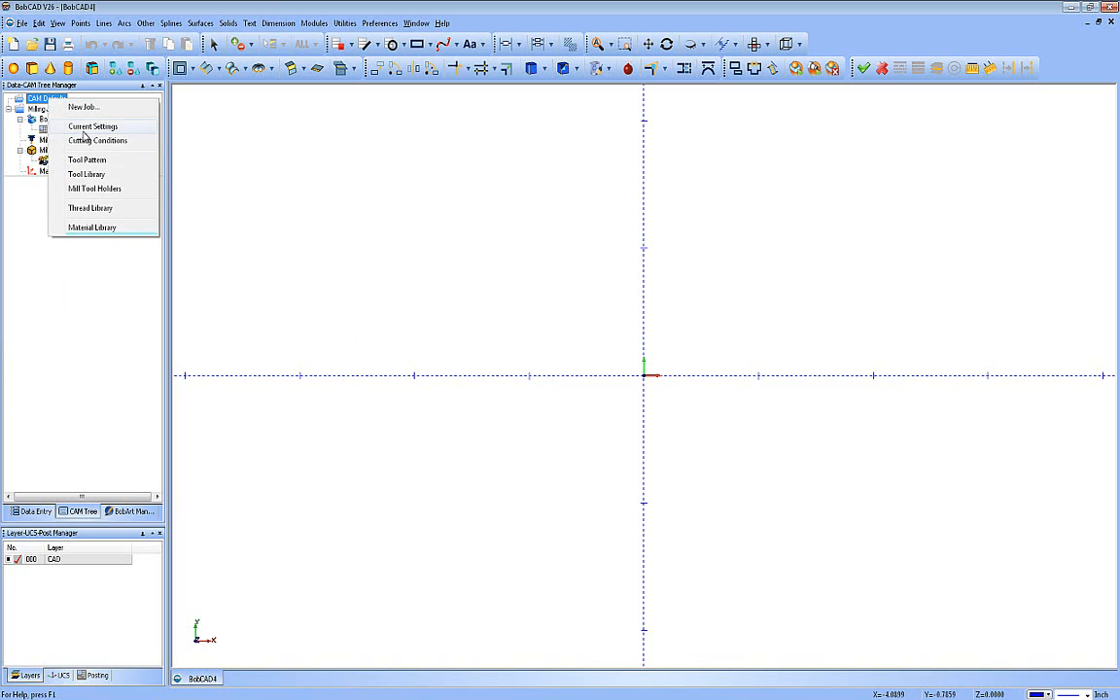
left_click(97, 174)
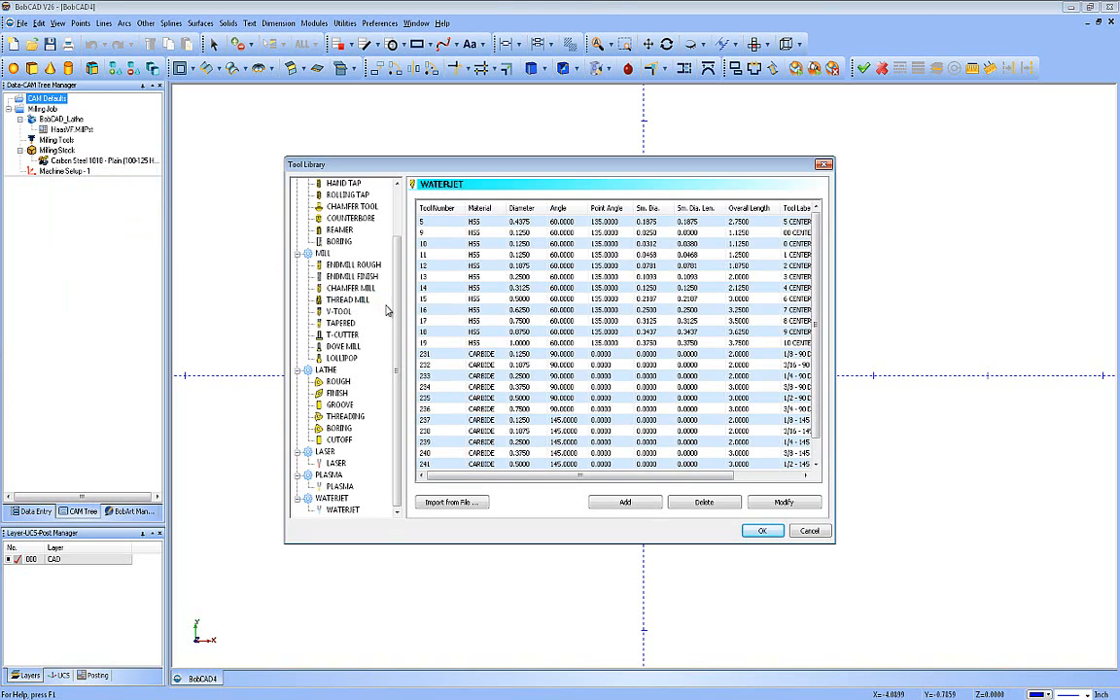
scroll(391, 234, "up", 2)
scroll(392, 234, "down", 2)
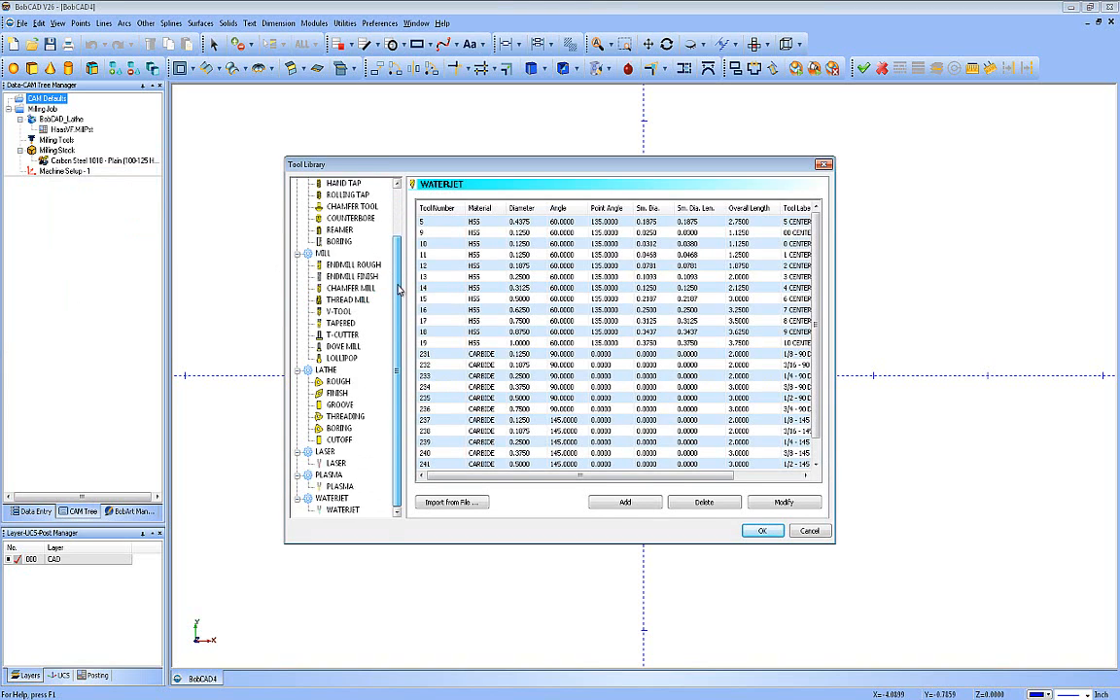
scroll(392, 235, "up", 2)
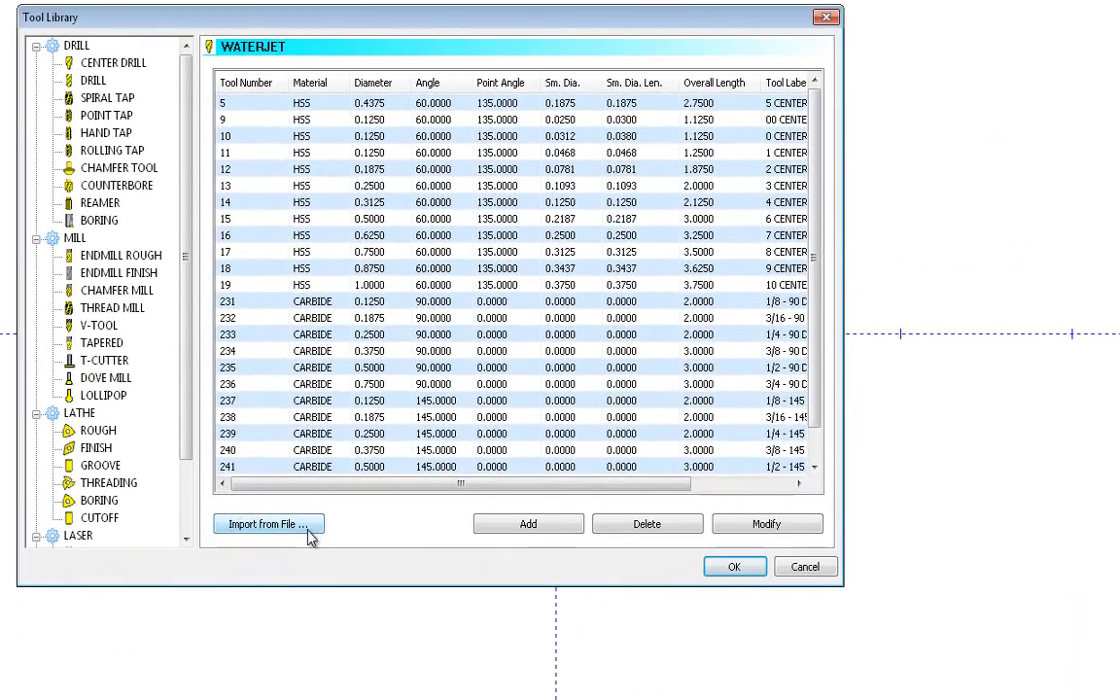
Step: Import the mill tool file ToolFile.mtools from C:\BobCAD-CAM Data\BobCAD-CAM V25\MillingTechnology\Tools\Mill into the Tool Library
left_click(476, 507)
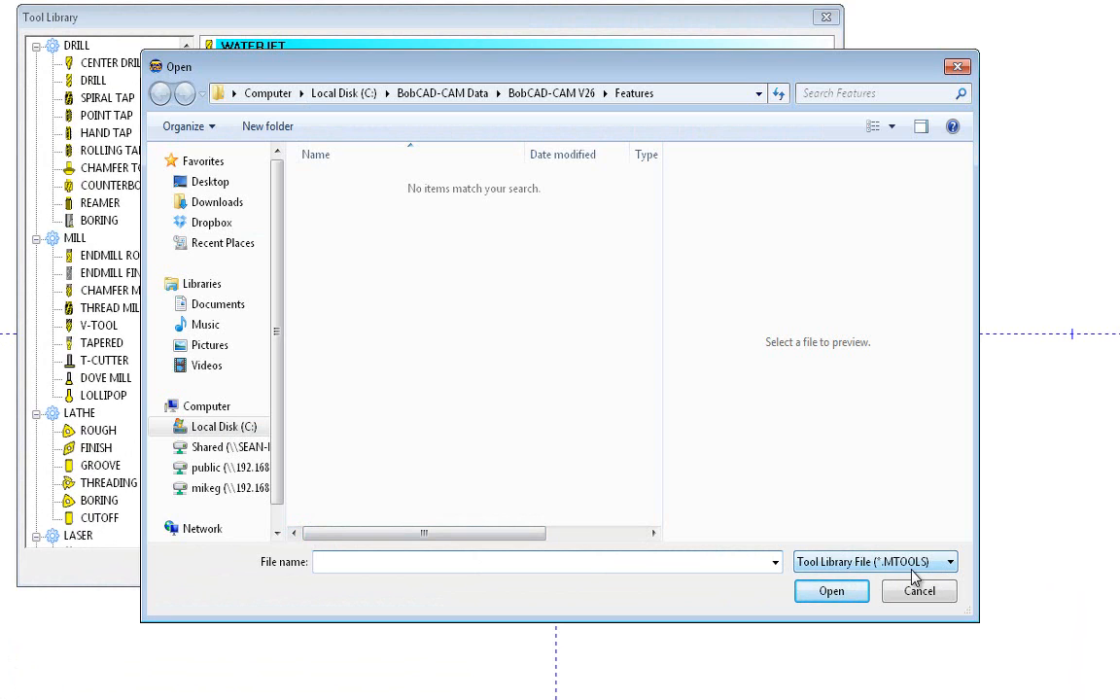
left_click(243, 428)
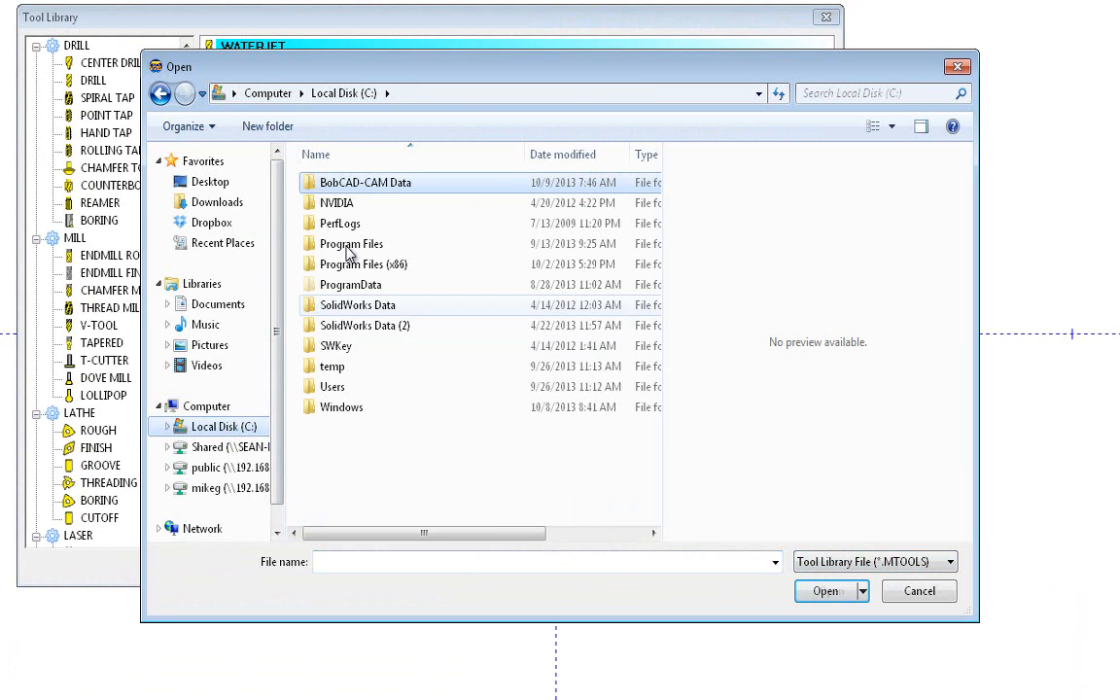
double_click(369, 193)
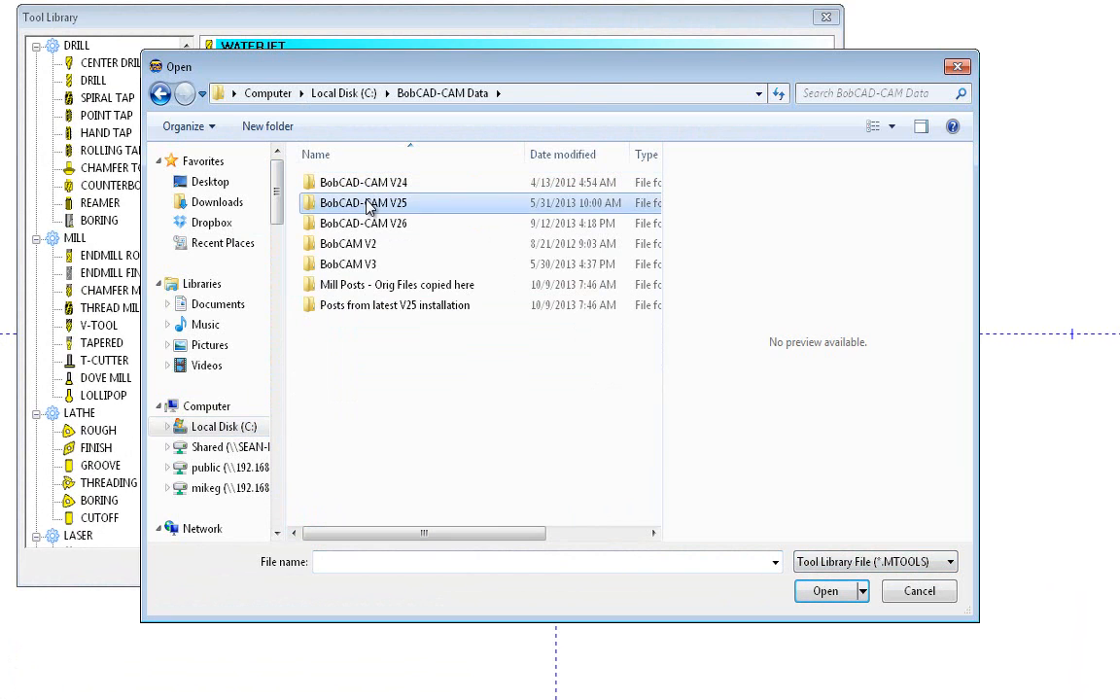
double_click(370, 204)
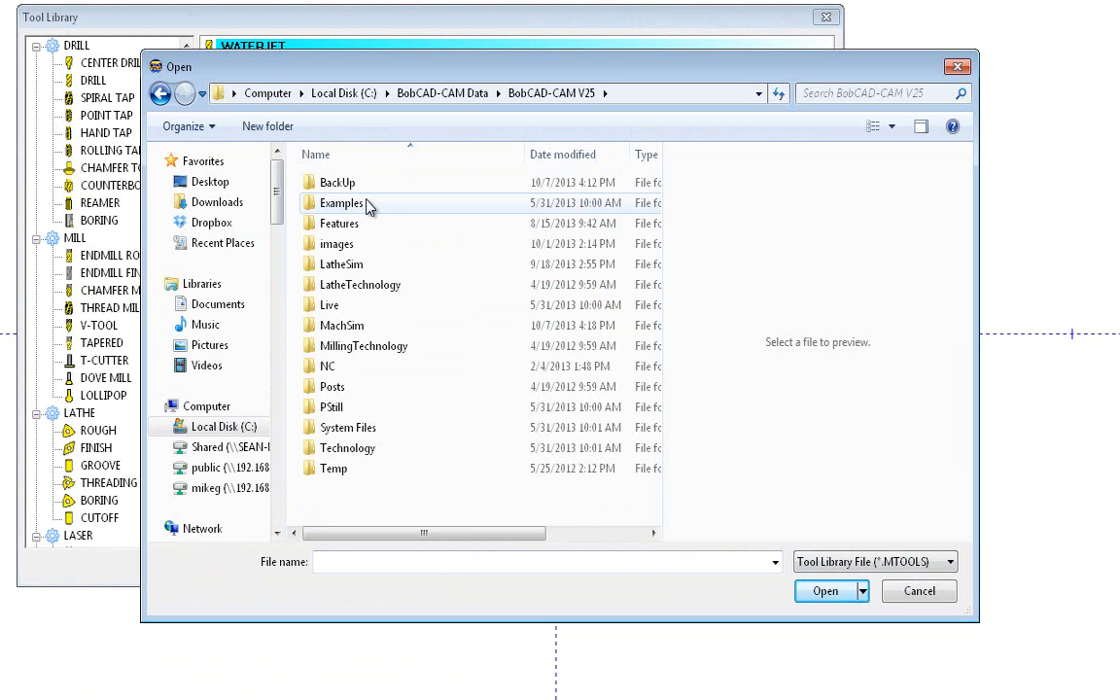
double_click(368, 346)
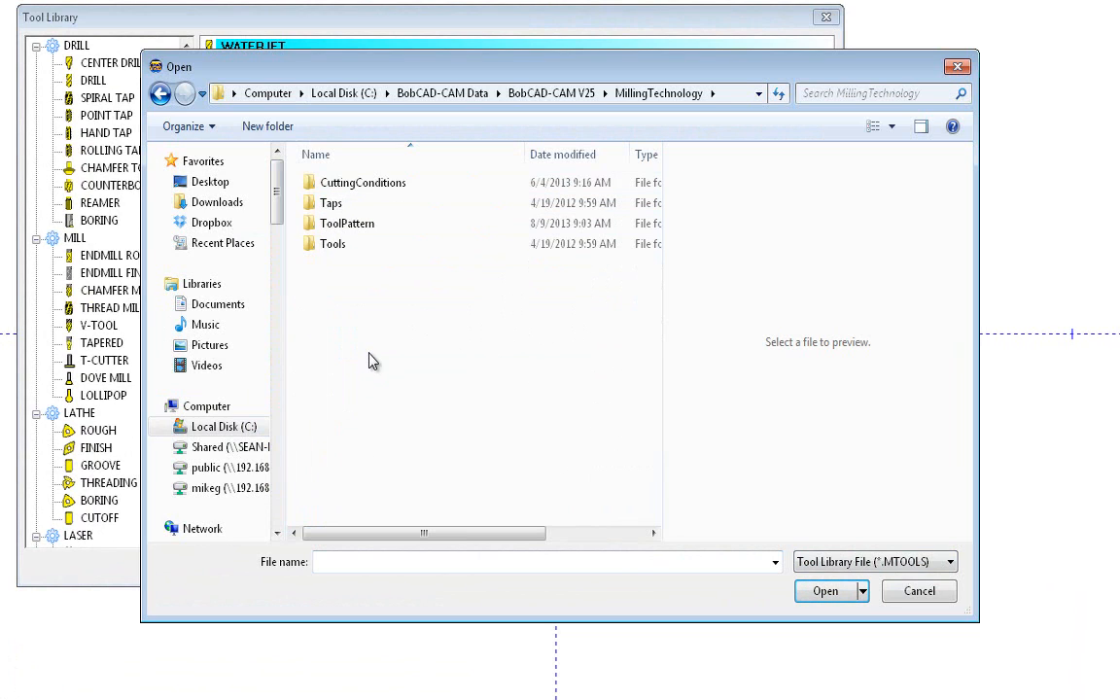
double_click(333, 245)
double_click(328, 190)
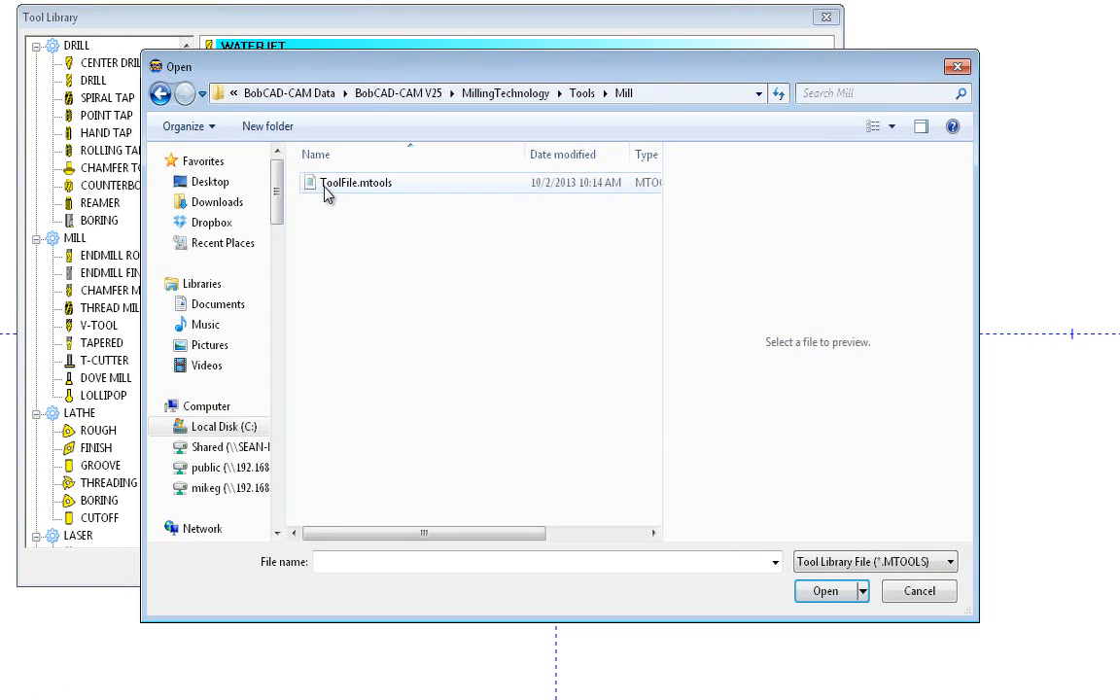
left_click(377, 188)
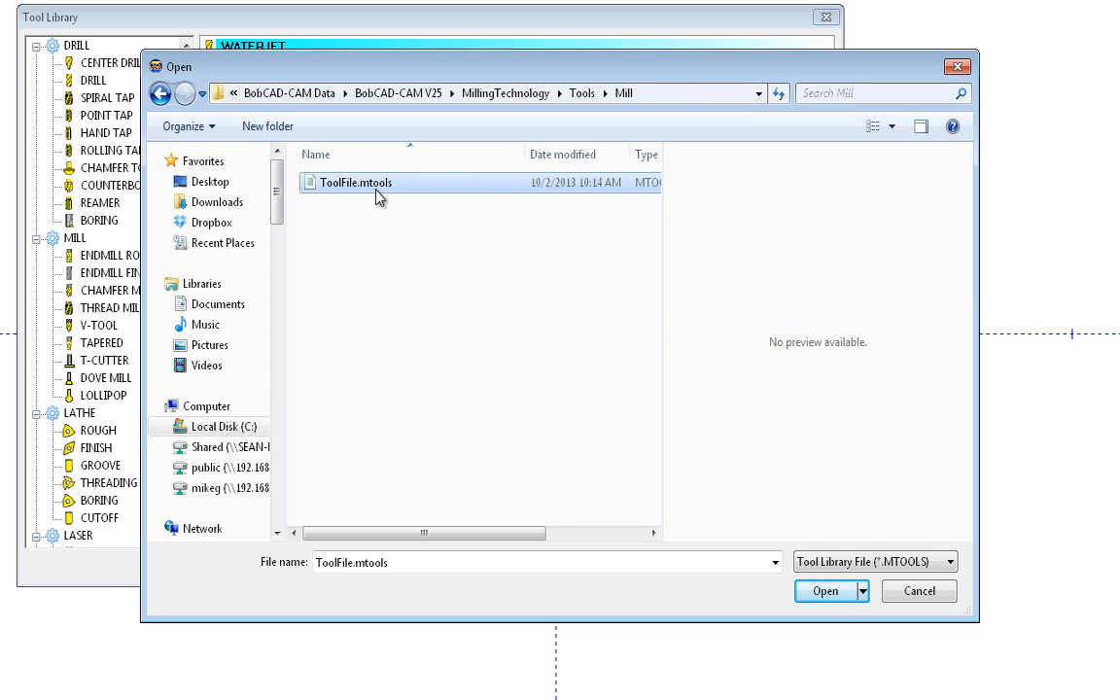
left_click(821, 592)
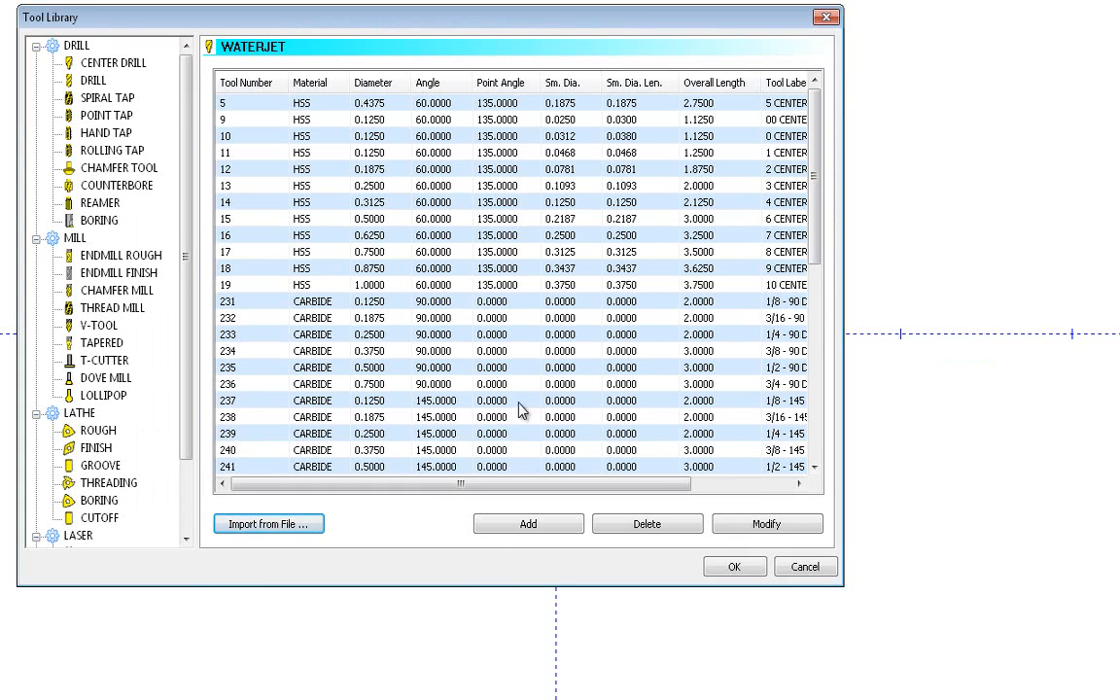
Step: Start another tool library import and open the folder C:\BobCAD-CAM Data\BobCAD-CAM V25\LatheTechnology\Tools\Lathe
left_click(297, 525)
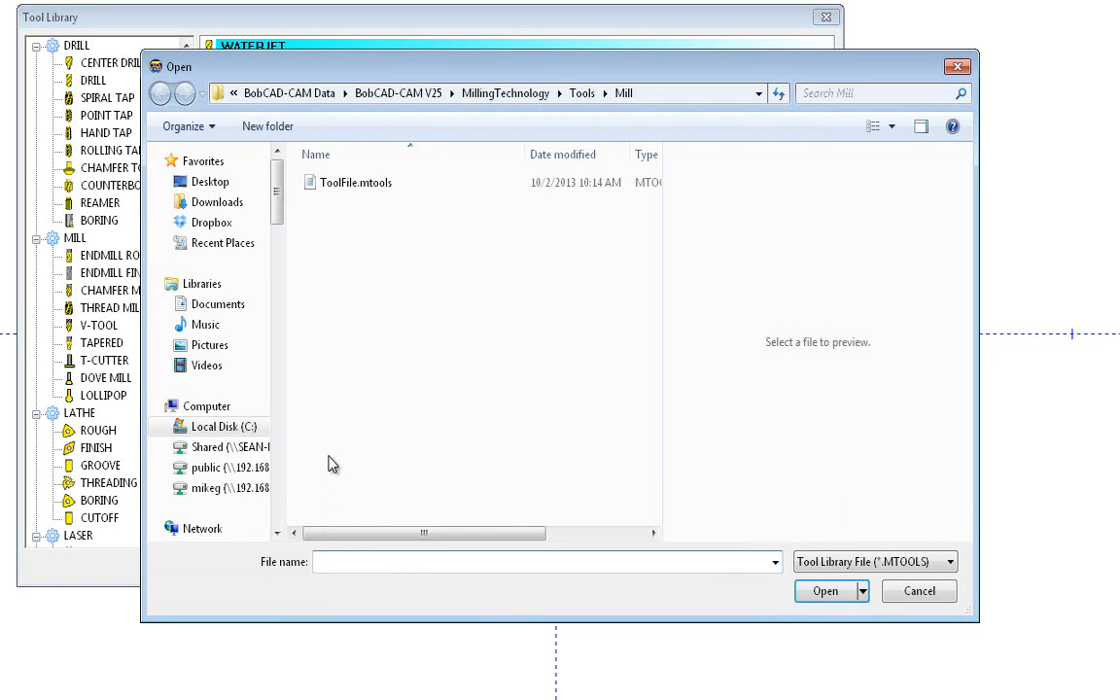
left_click(226, 428)
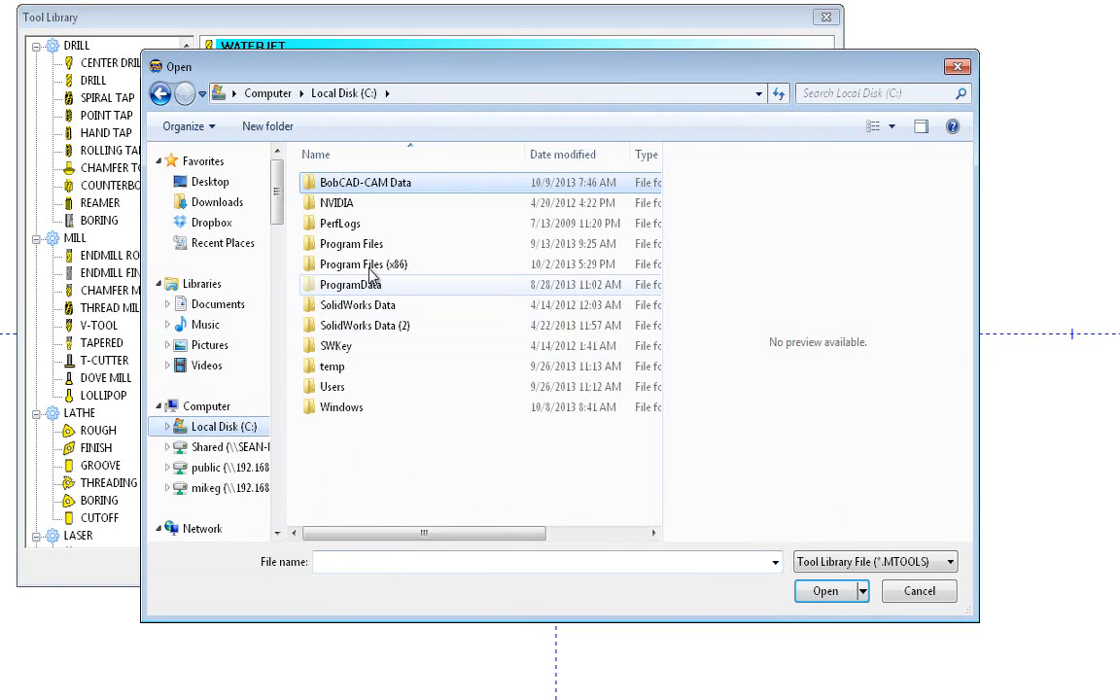
double_click(364, 183)
double_click(372, 203)
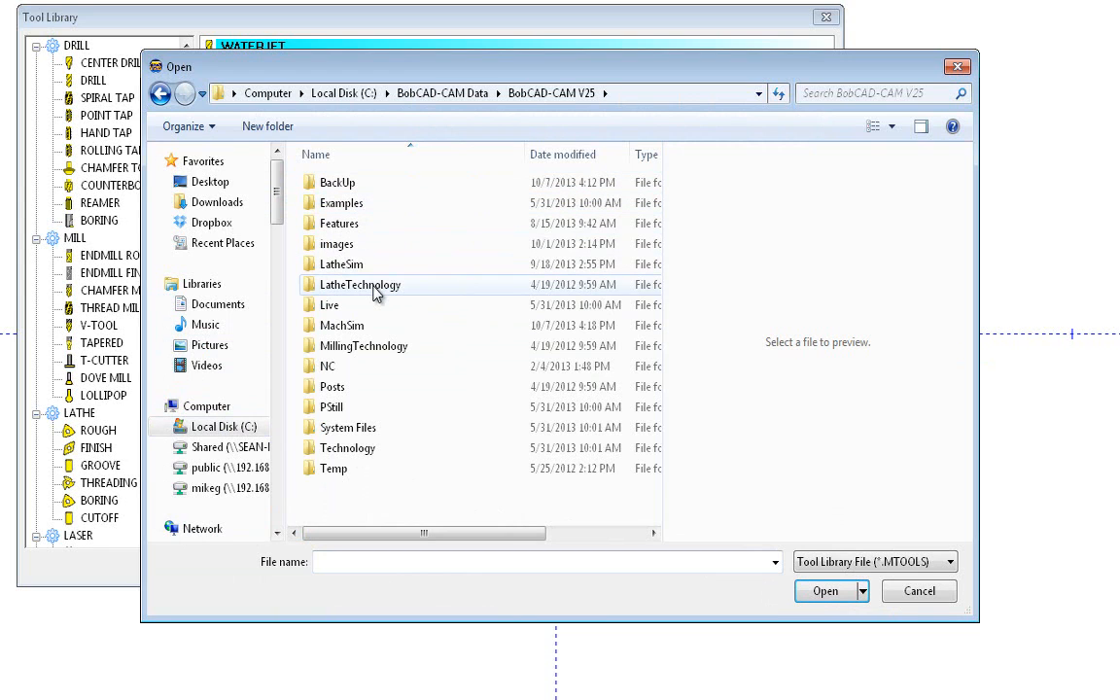
double_click(362, 284)
left_click(338, 207)
double_click(338, 207)
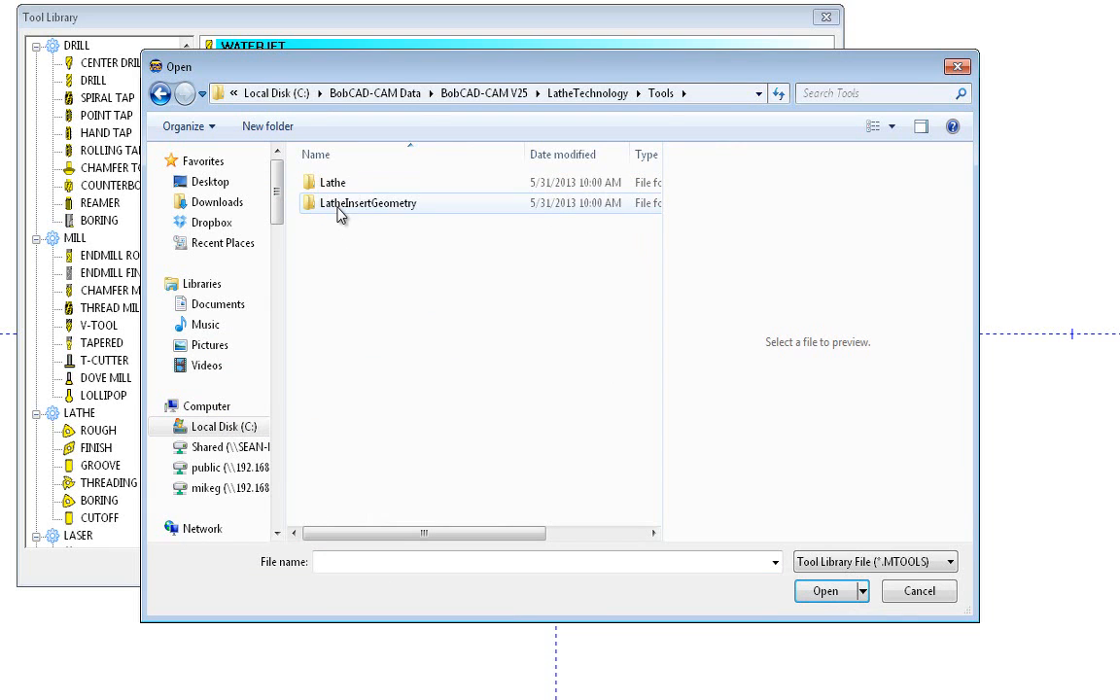
double_click(342, 206)
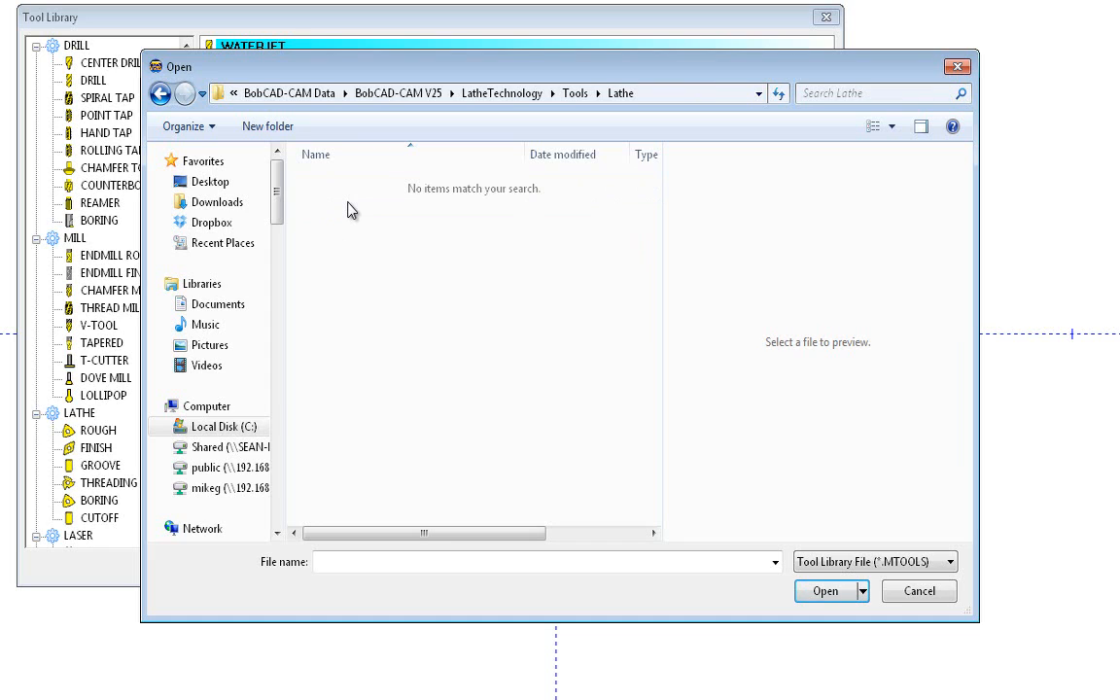
Step: Set the file type to Tool Library File (*.LTOOLS), import ToolFile.ltools, and close the Tool Library
left_click(805, 563)
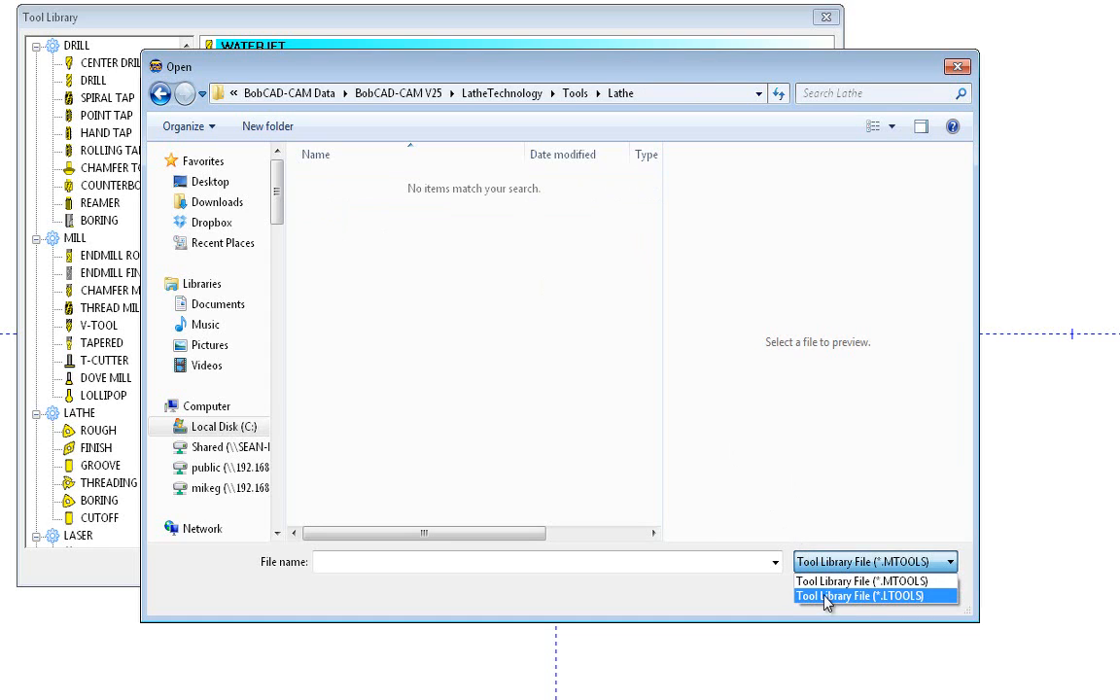
left_click(824, 597)
left_click(354, 185)
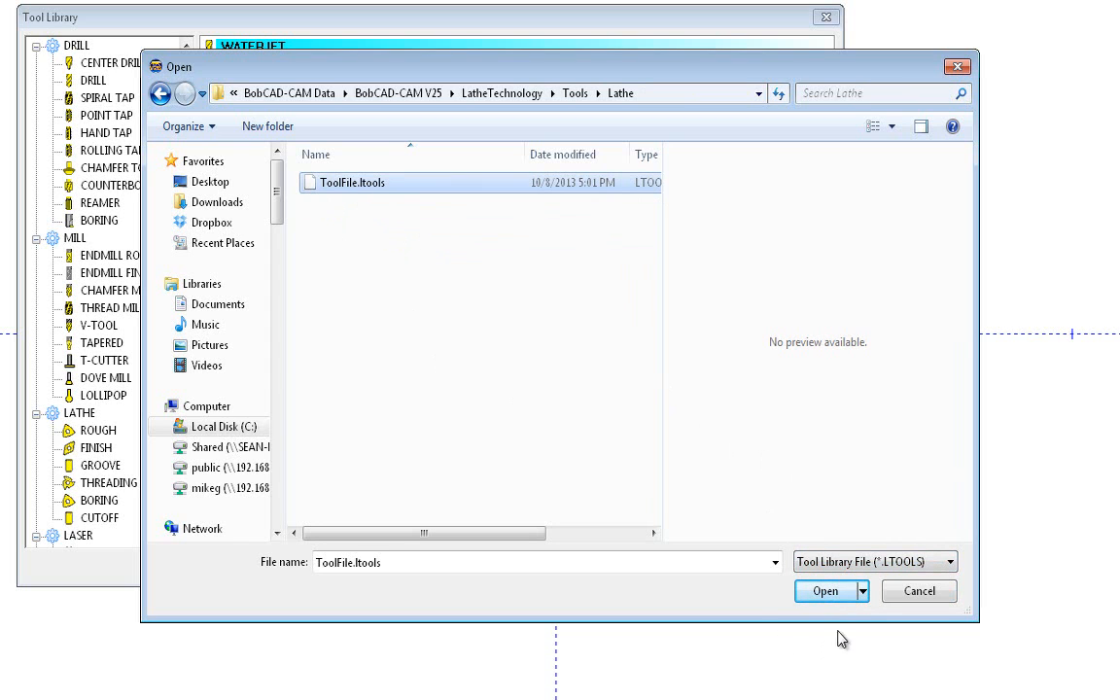
left_click(809, 592)
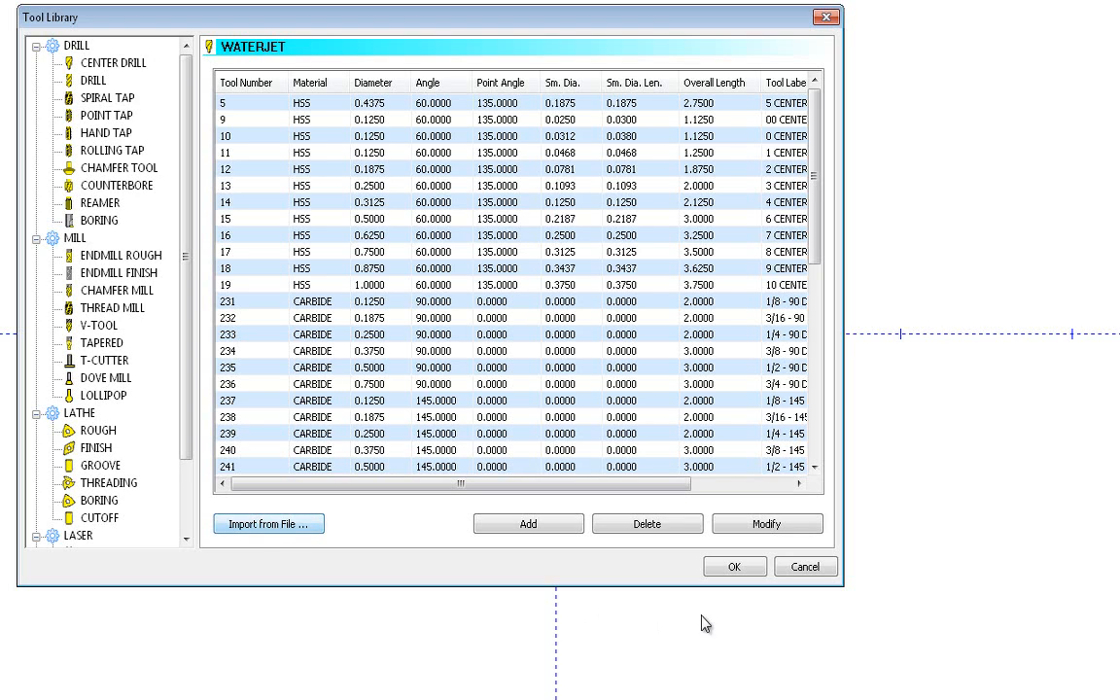
left_click(783, 566)
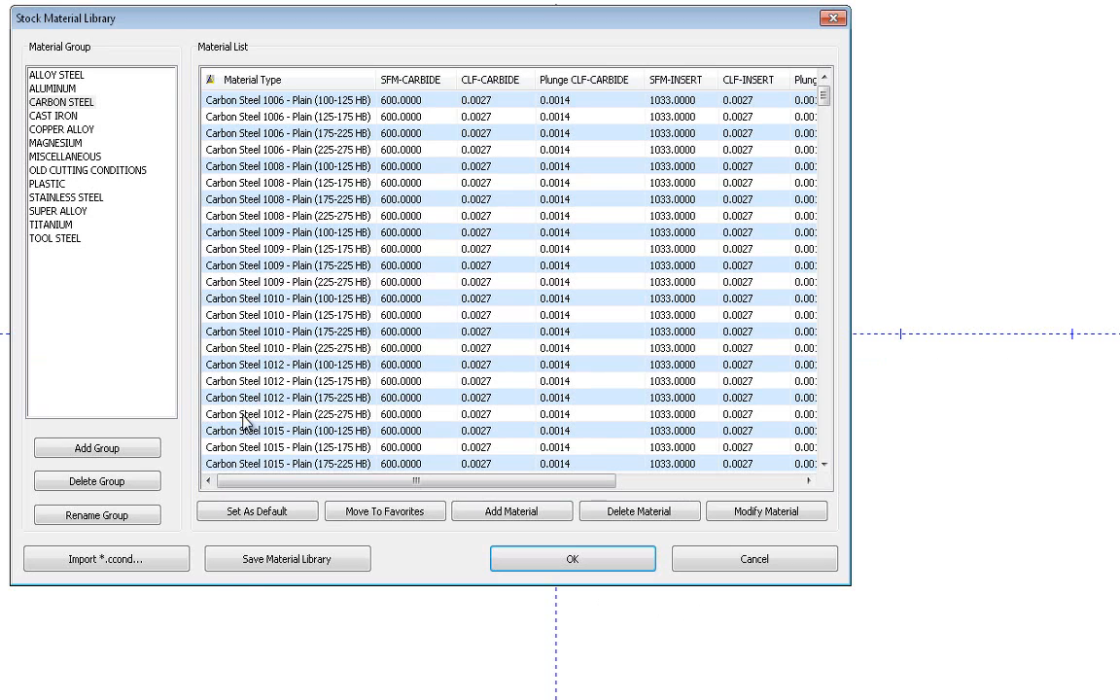
Step: Import CuttingConditions.ccond from the V25 folder MillingTechnology\CuttingConditions into the Stock Material Library and close the library
left_click(153, 569)
left_click(248, 427)
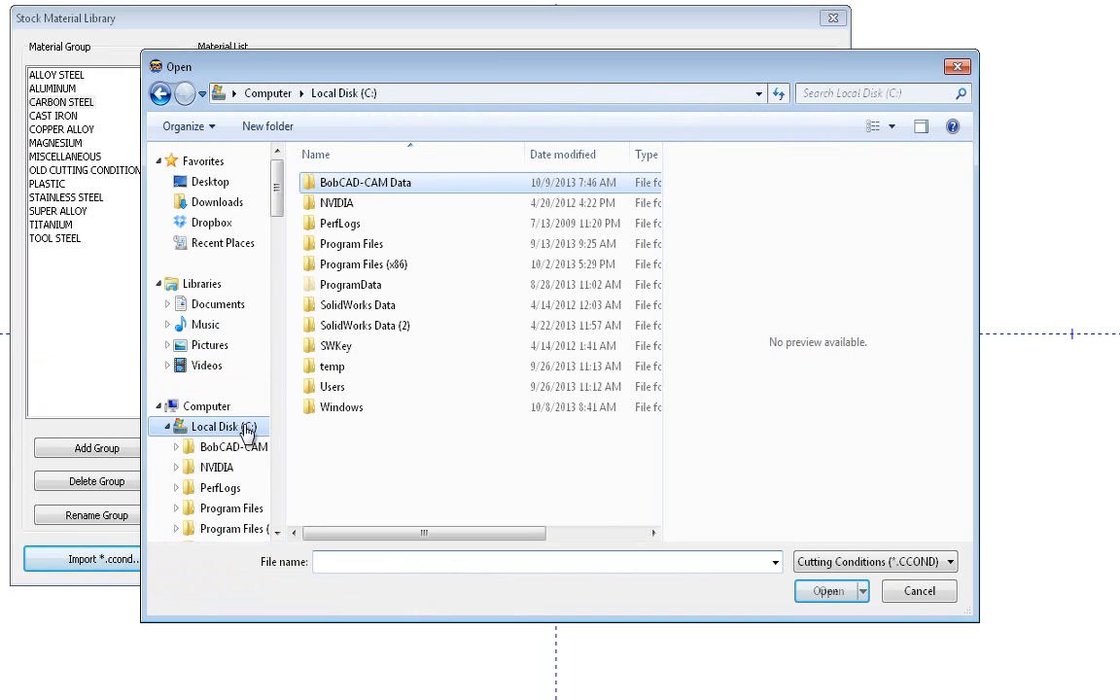
double_click(399, 184)
double_click(398, 203)
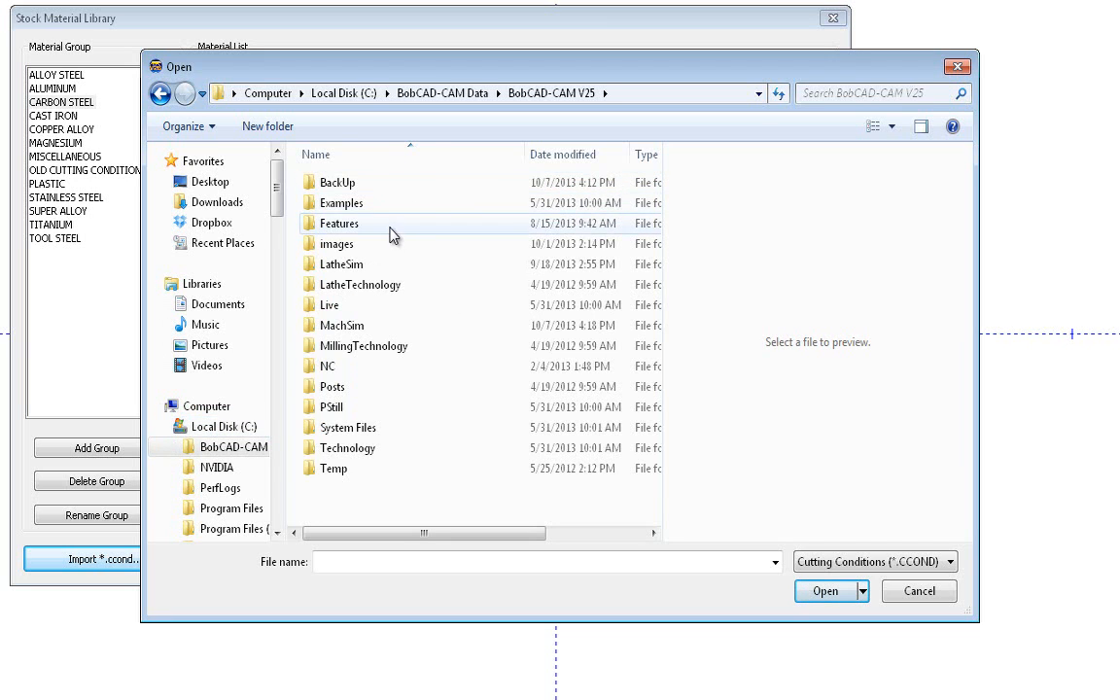
double_click(376, 348)
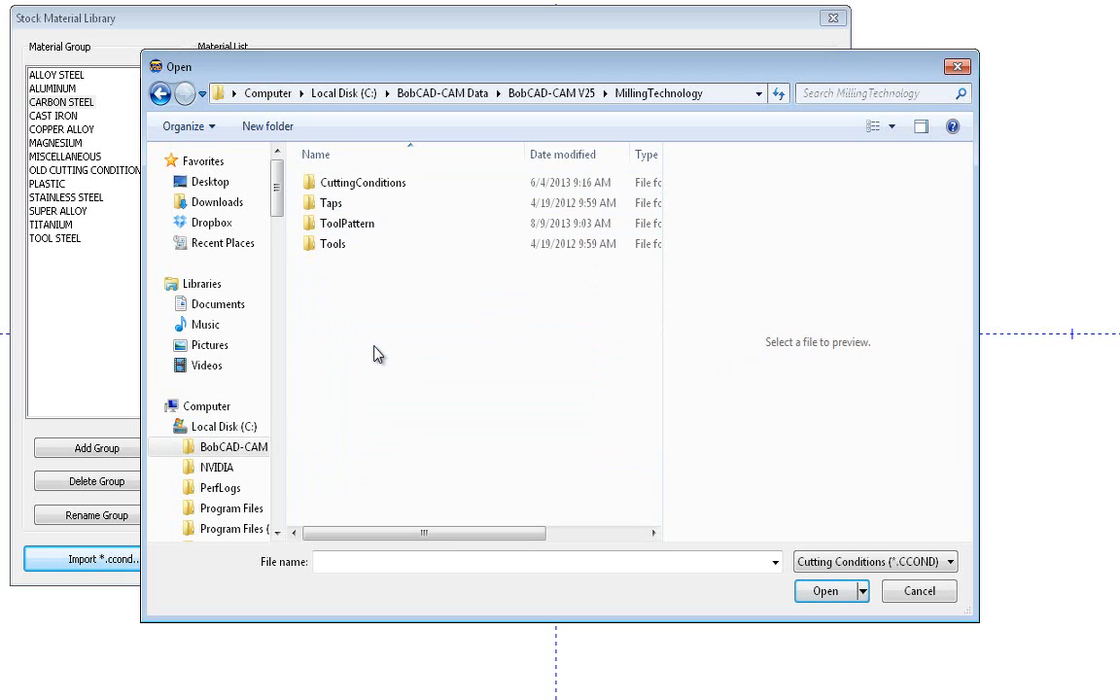
left_click(367, 184)
double_click(367, 185)
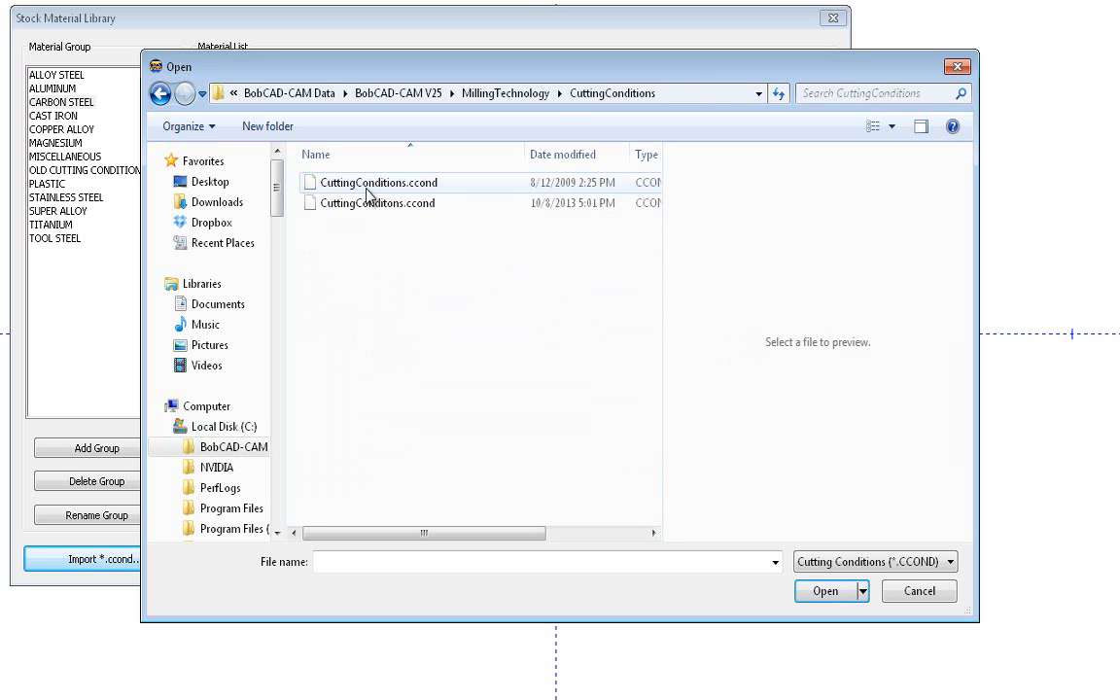
left_click(367, 187)
key("Return")
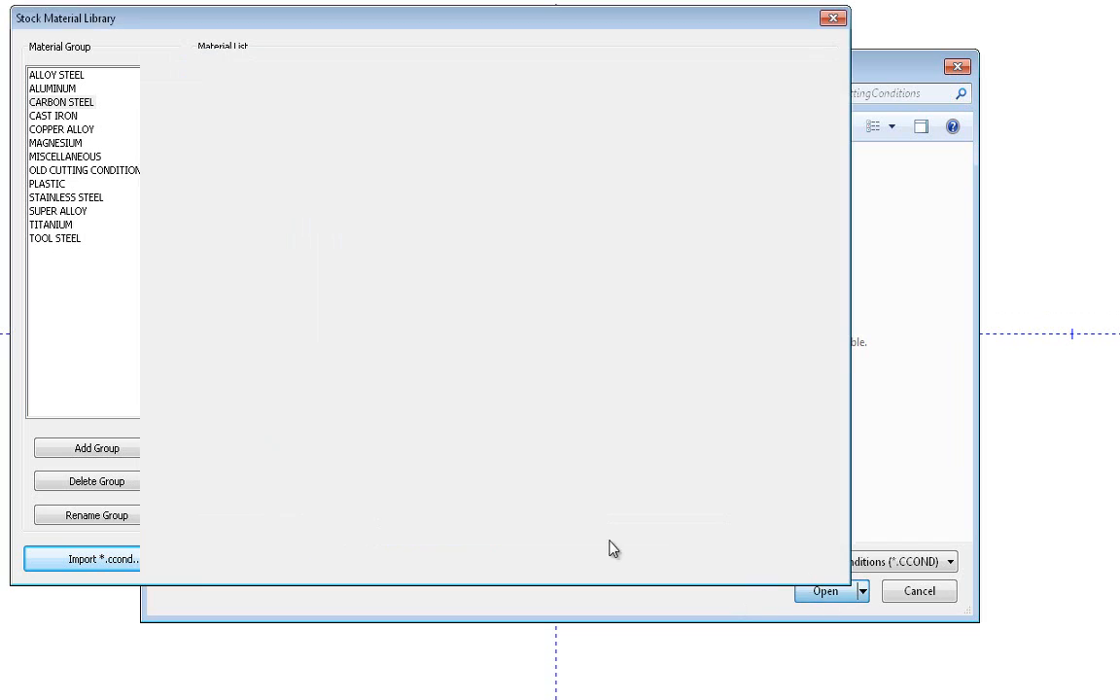
left_click(90, 185)
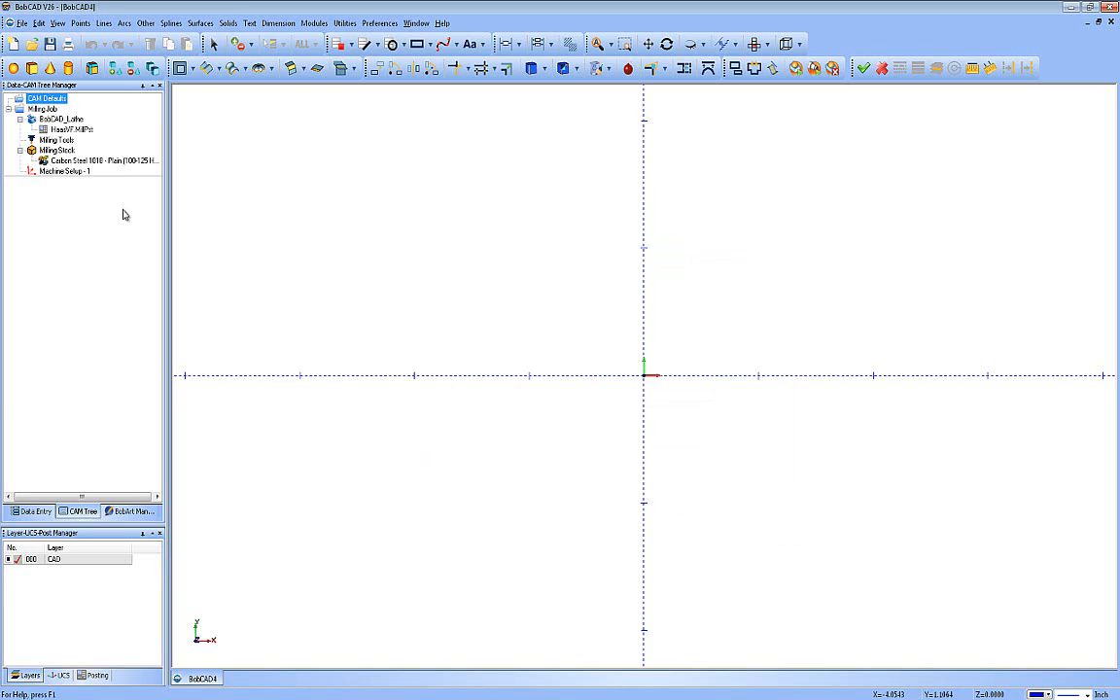
Step: Open the Tool Pattern settings from the CAM defaults and expand the Mill Features templates
right_click(45, 99)
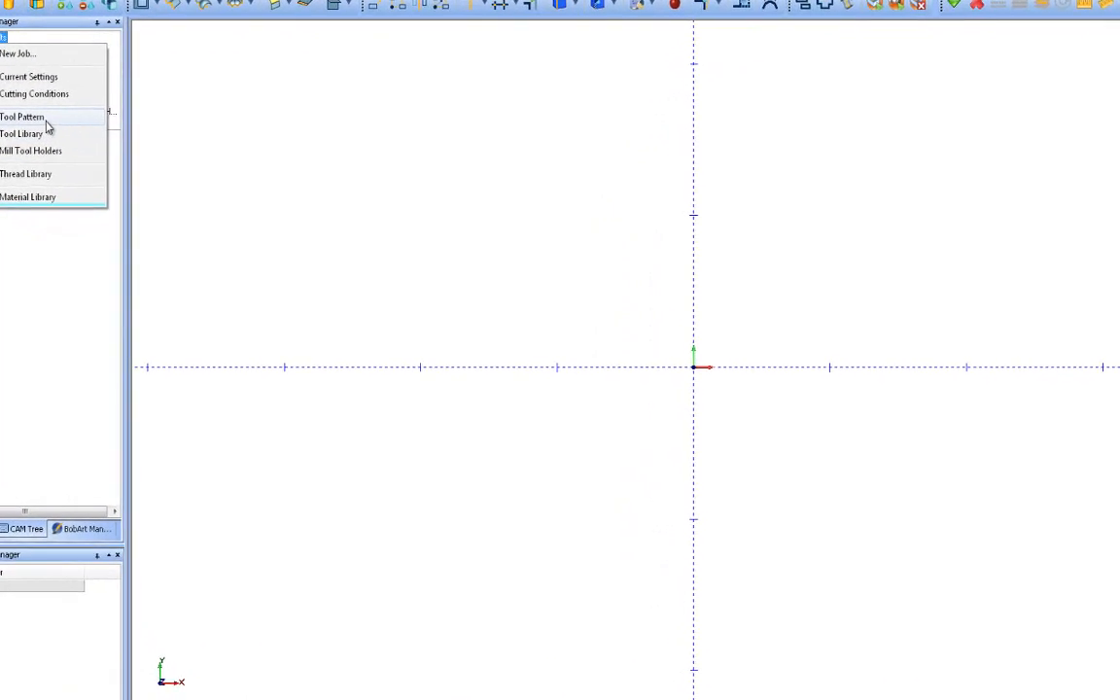
left_click(29, 118)
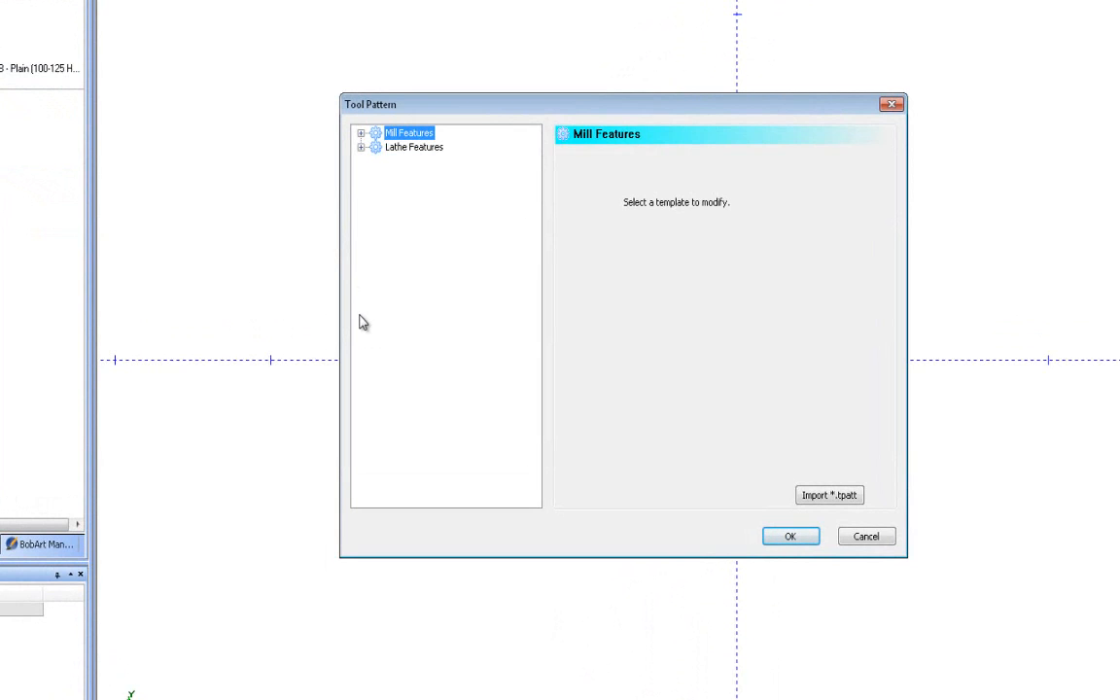
left_click(361, 133)
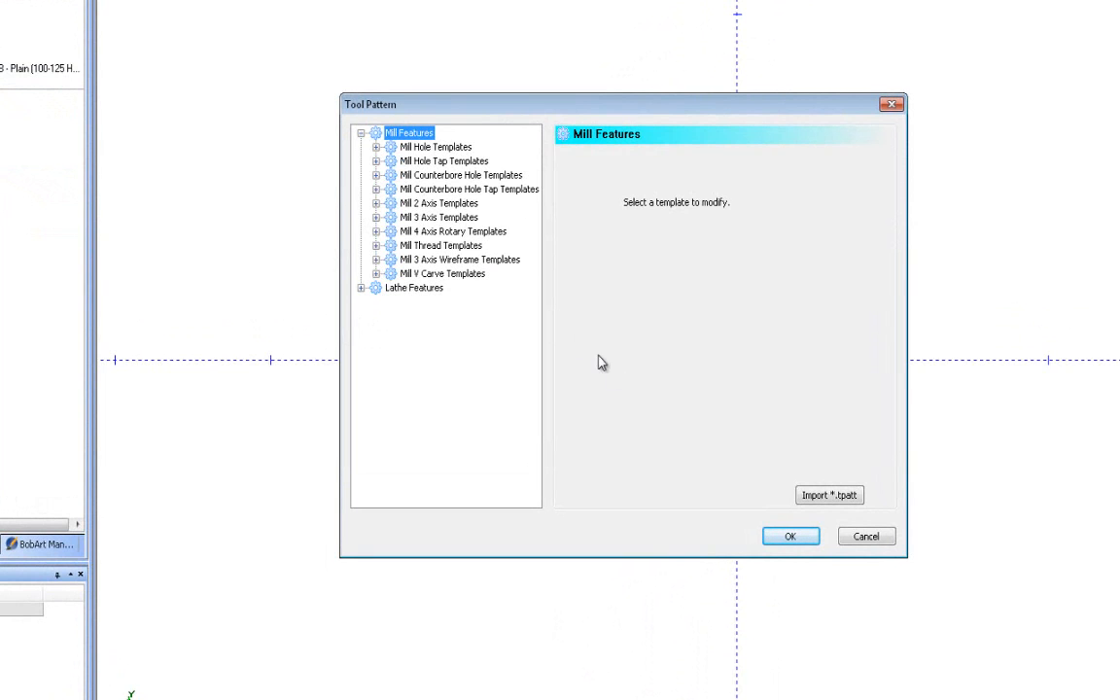
Step: Browse the tool pattern import to C:\BobCAD-CAM Data\BobCAD-CAM V25\MillingTechnology\ToolPattern to review the .TPATT files, and close the Tool Pattern settings without importing
left_click(852, 497)
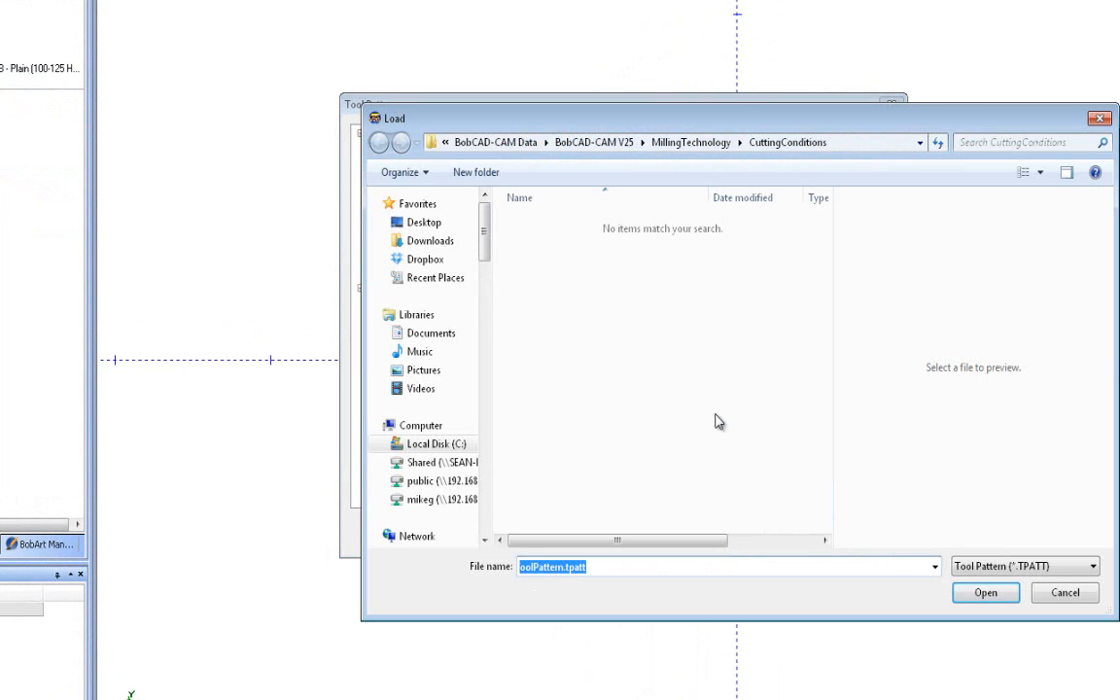
left_click(450, 443)
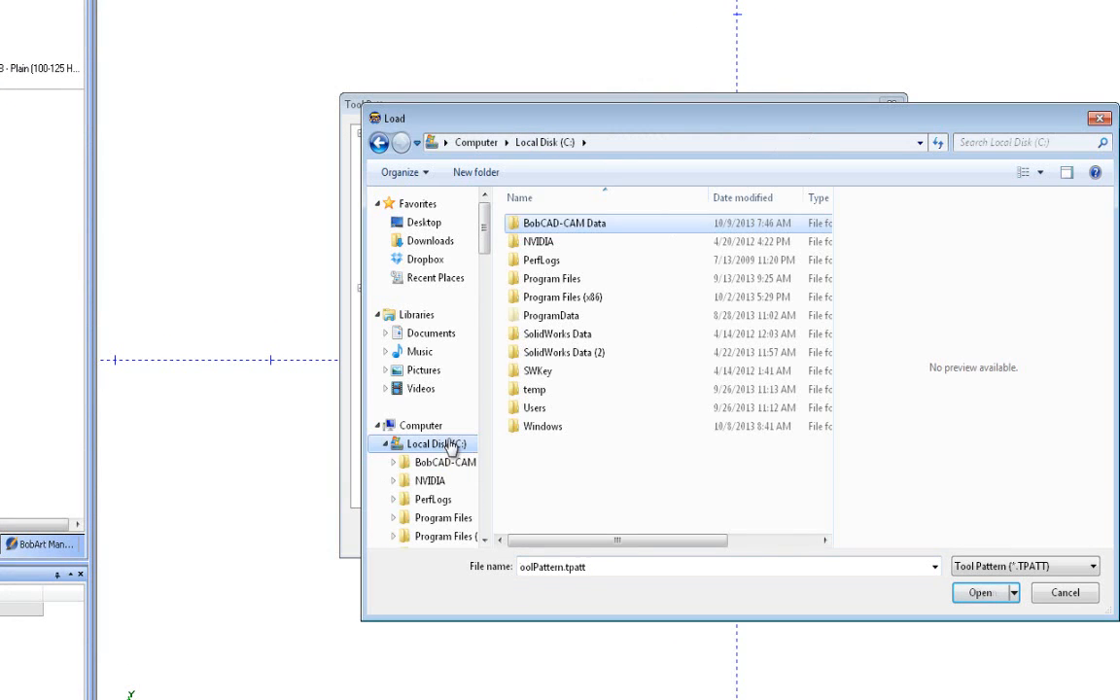
double_click(569, 222)
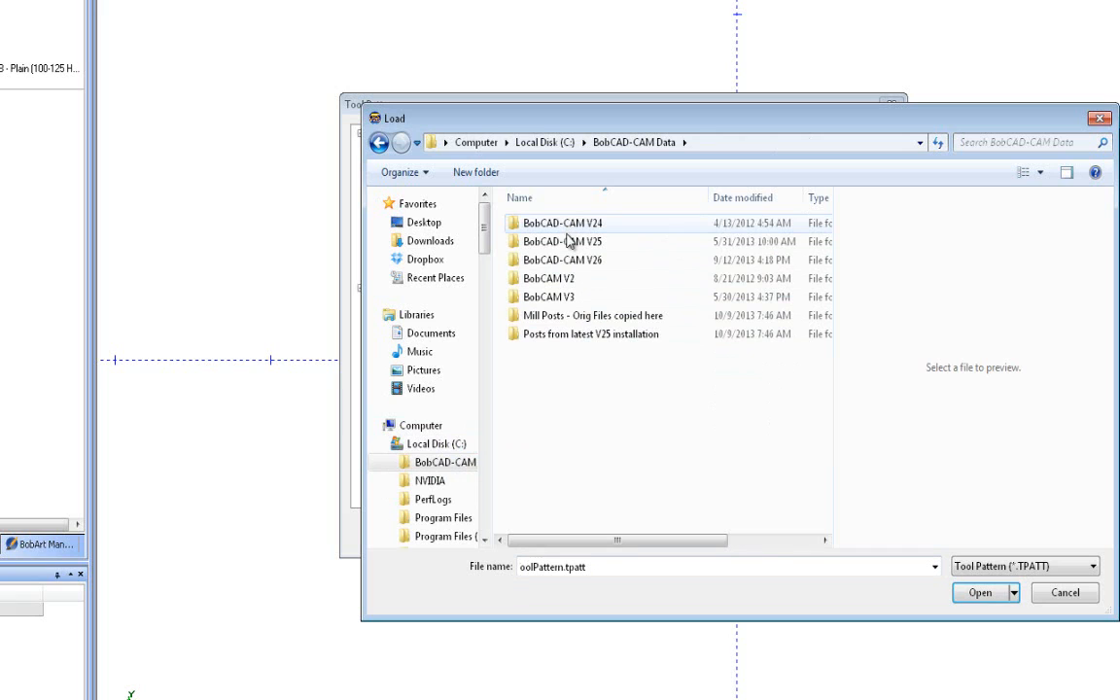
double_click(570, 241)
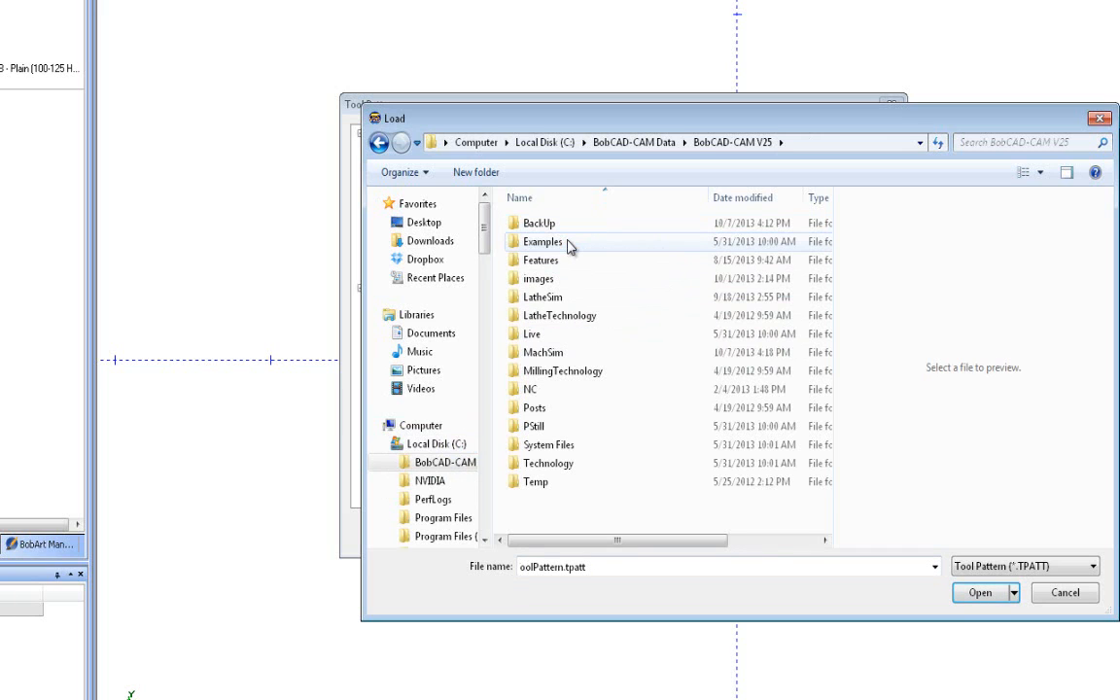
left_click(564, 374)
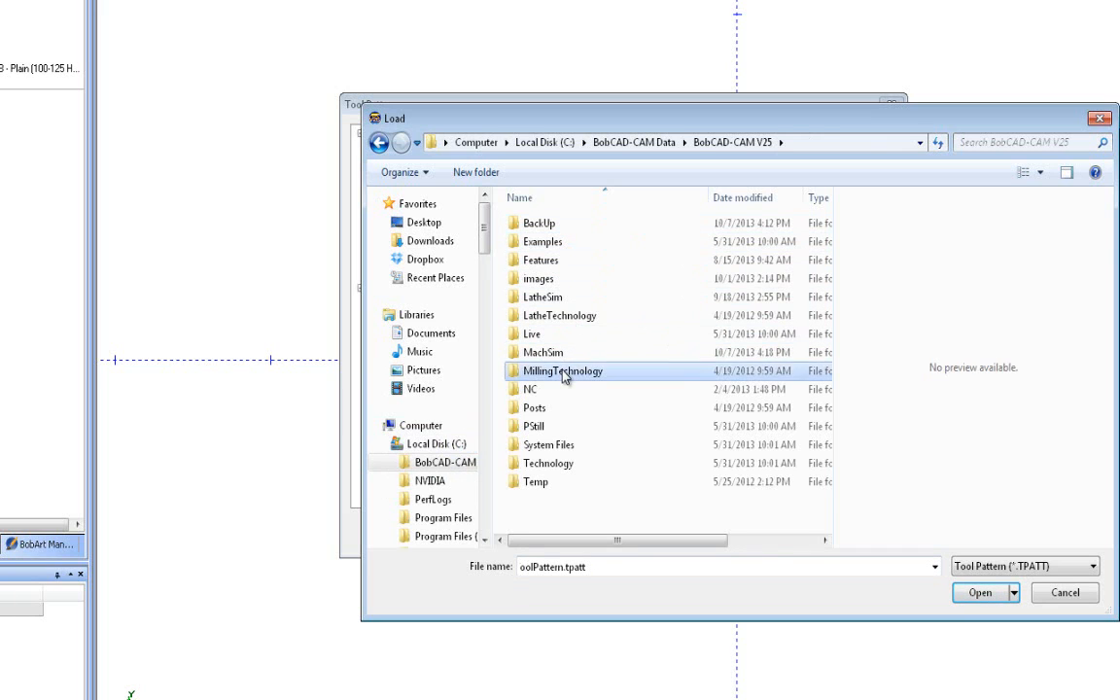
double_click(564, 374)
double_click(555, 260)
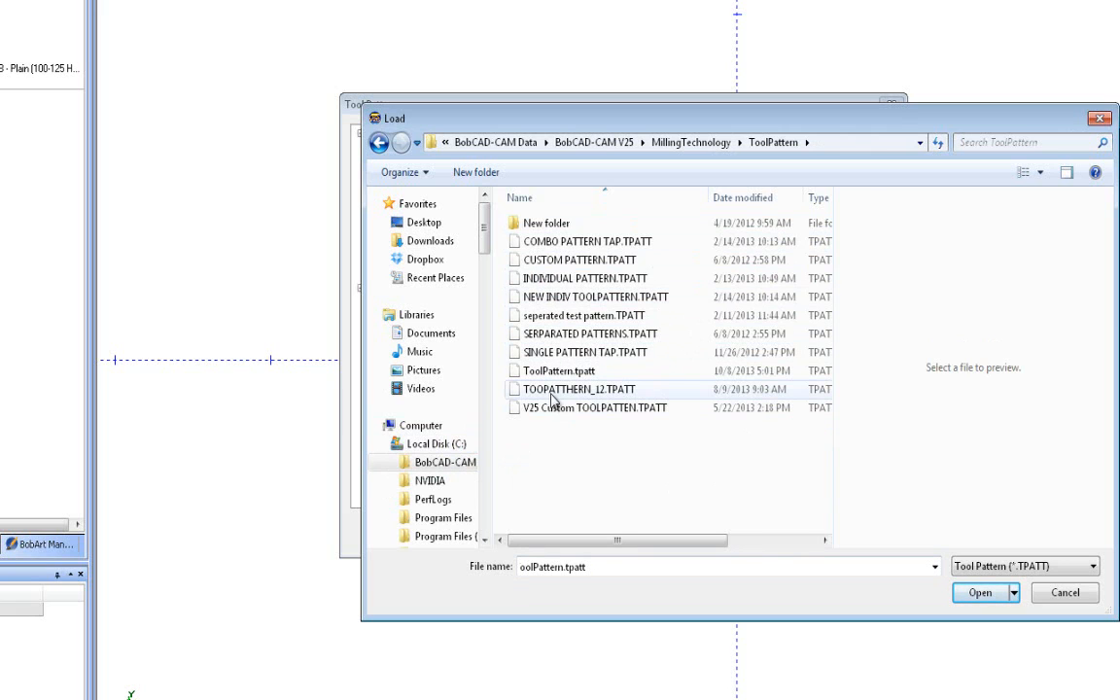
left_click(1061, 594)
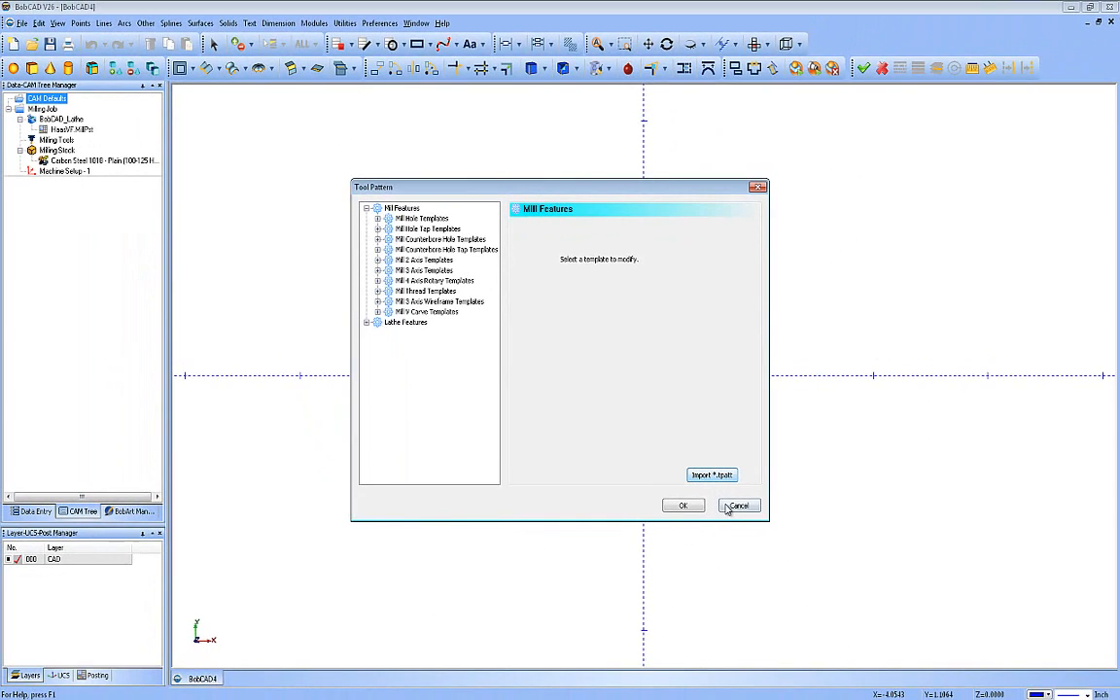
left_click(736, 506)
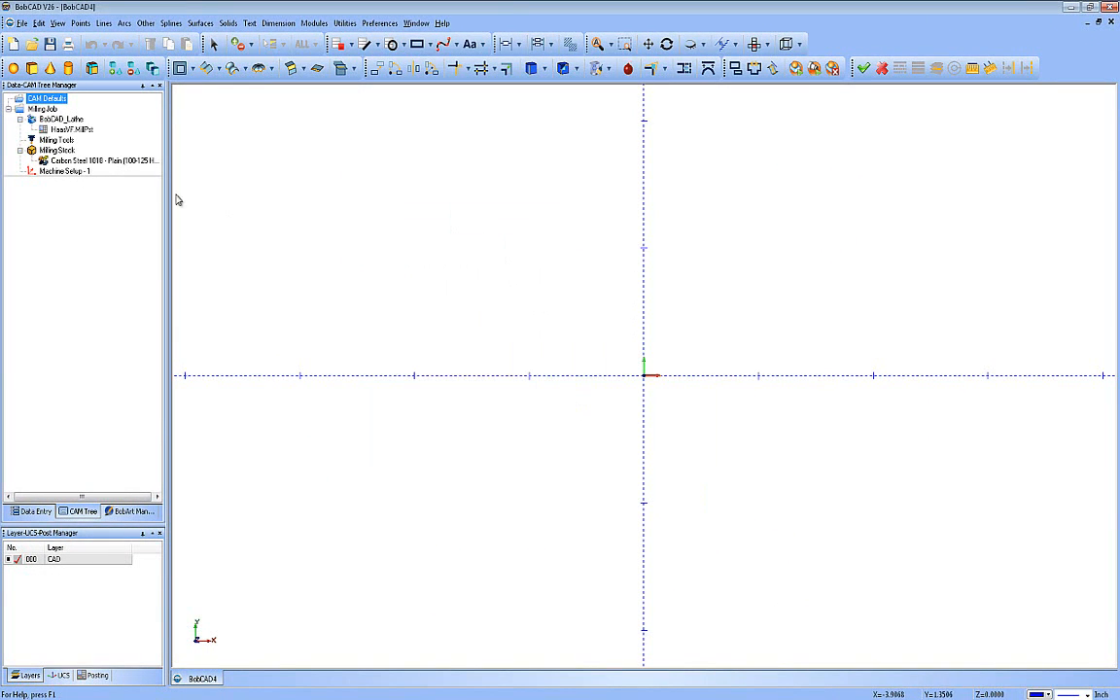
Step: Review the Milling Tool Holder Library from the CAM defaults and close it without changes
left_click(43, 109)
right_click(43, 99)
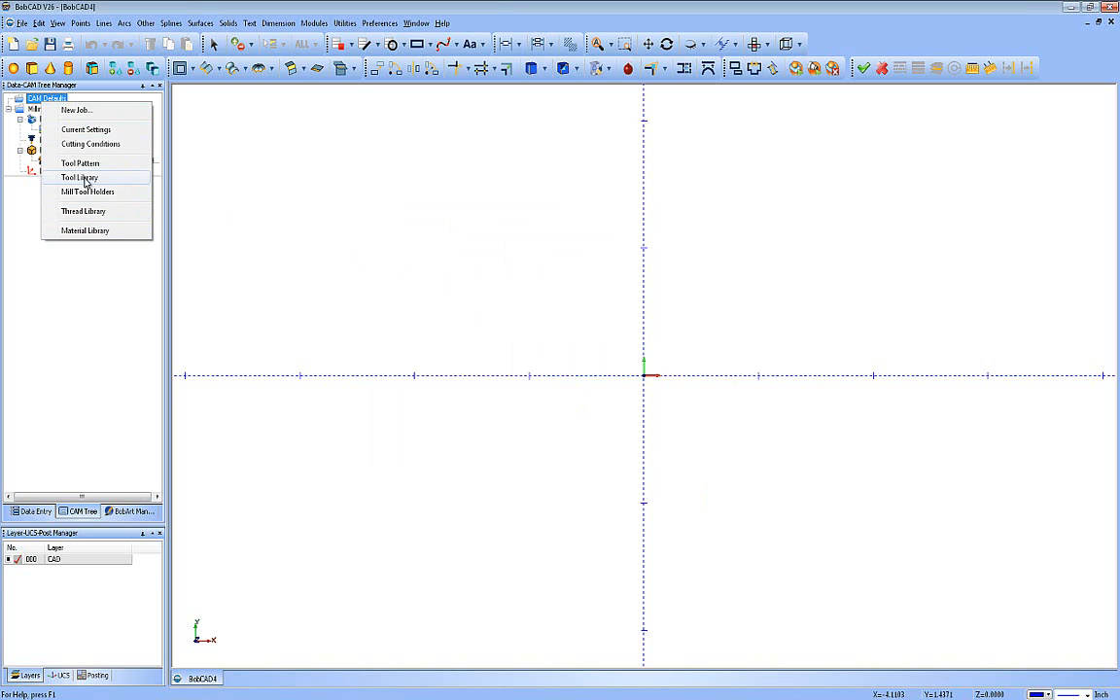
left_click(86, 192)
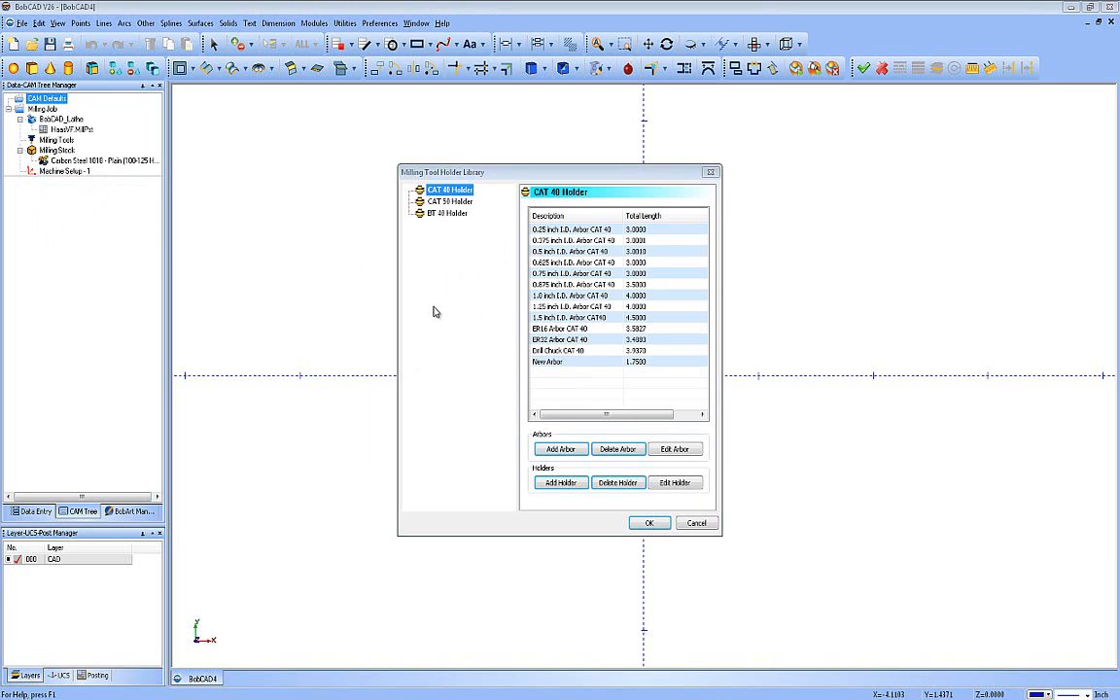
left_click(694, 525)
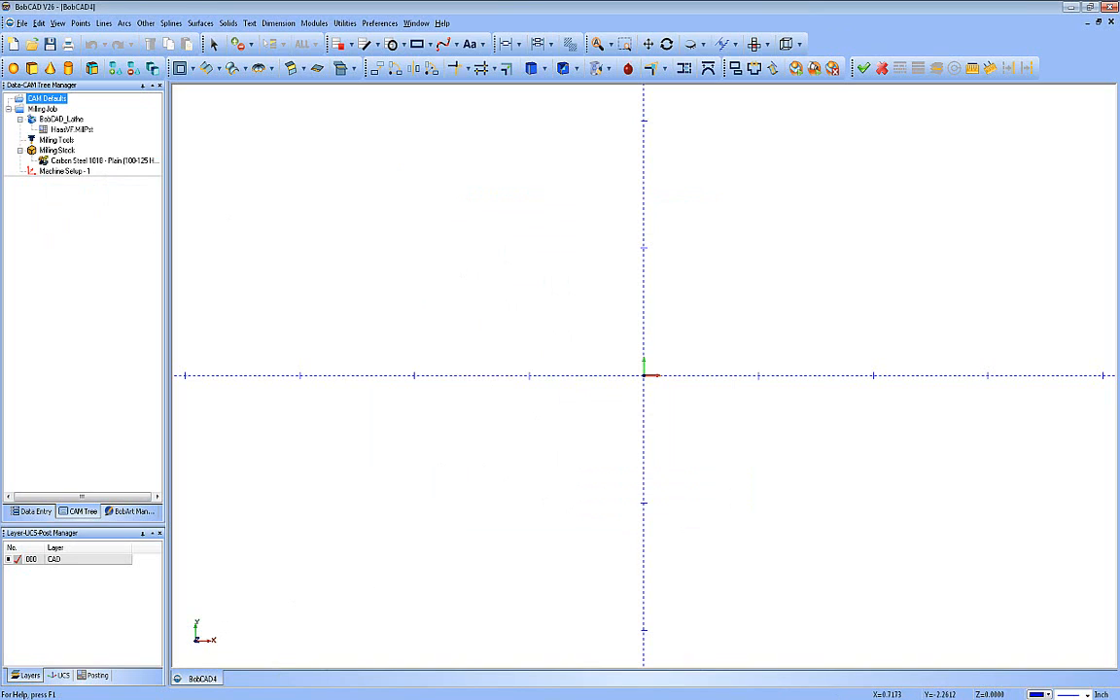
Step: Switch to Windows Explorer and open C:\BobCAD-CAM Data\BobCAD-CAM V25\MillingTechnology\Tools\Mill to locate HolderFile.mholders
key("super+e")
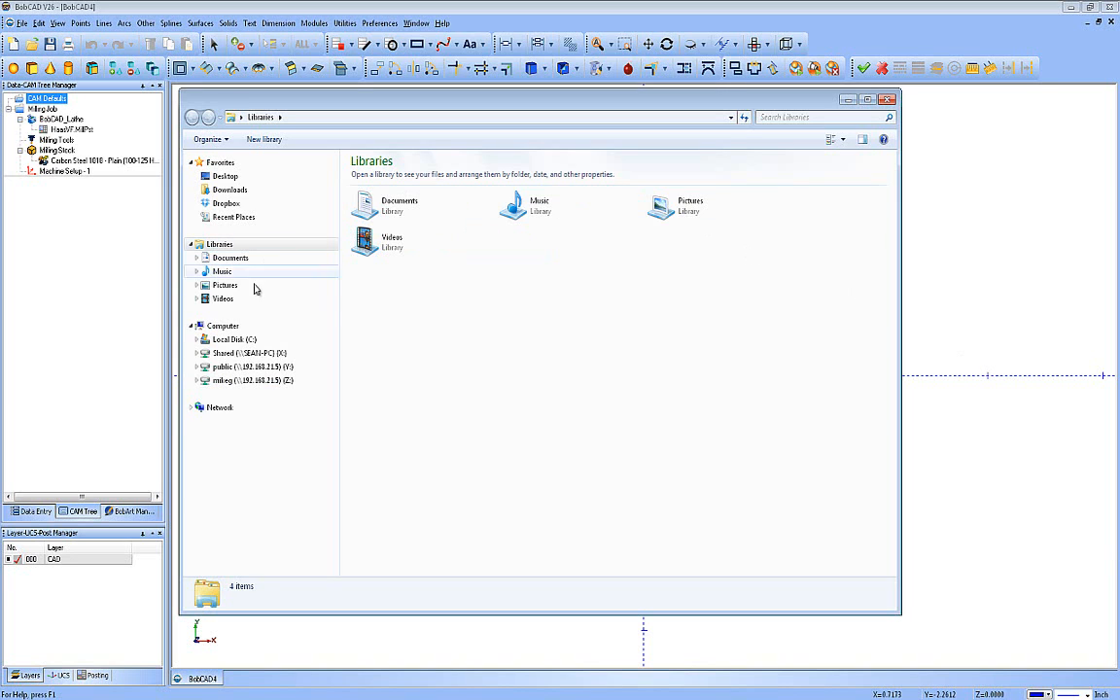
left_click(234, 339)
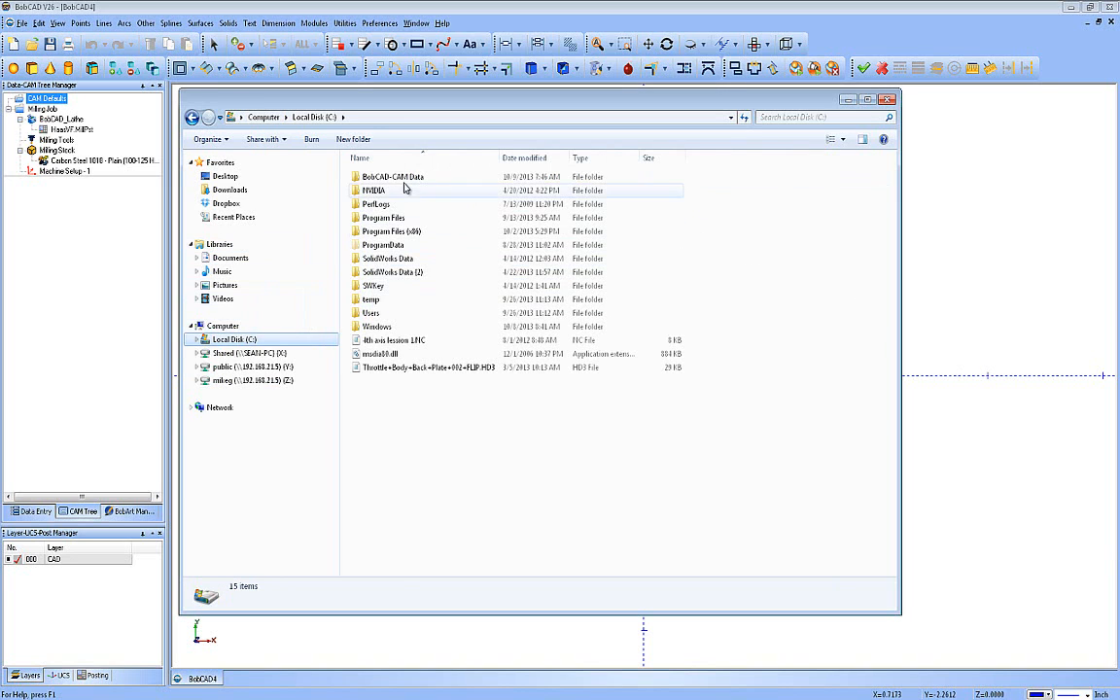
double_click(399, 178)
double_click(405, 191)
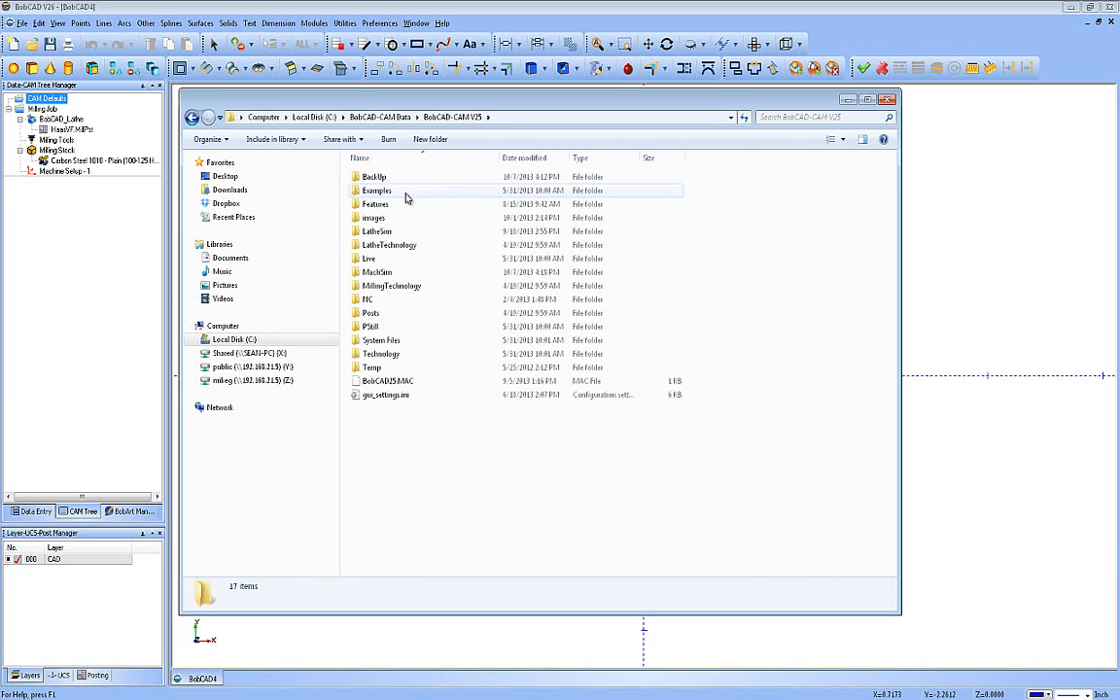
double_click(393, 287)
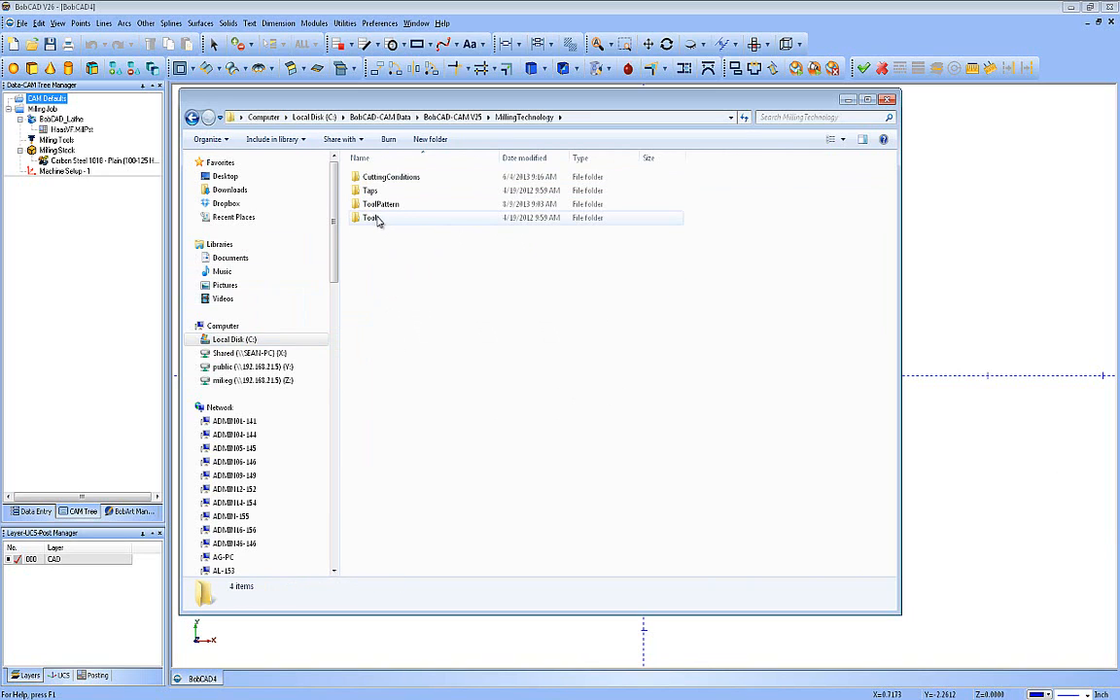
double_click(376, 218)
double_click(373, 179)
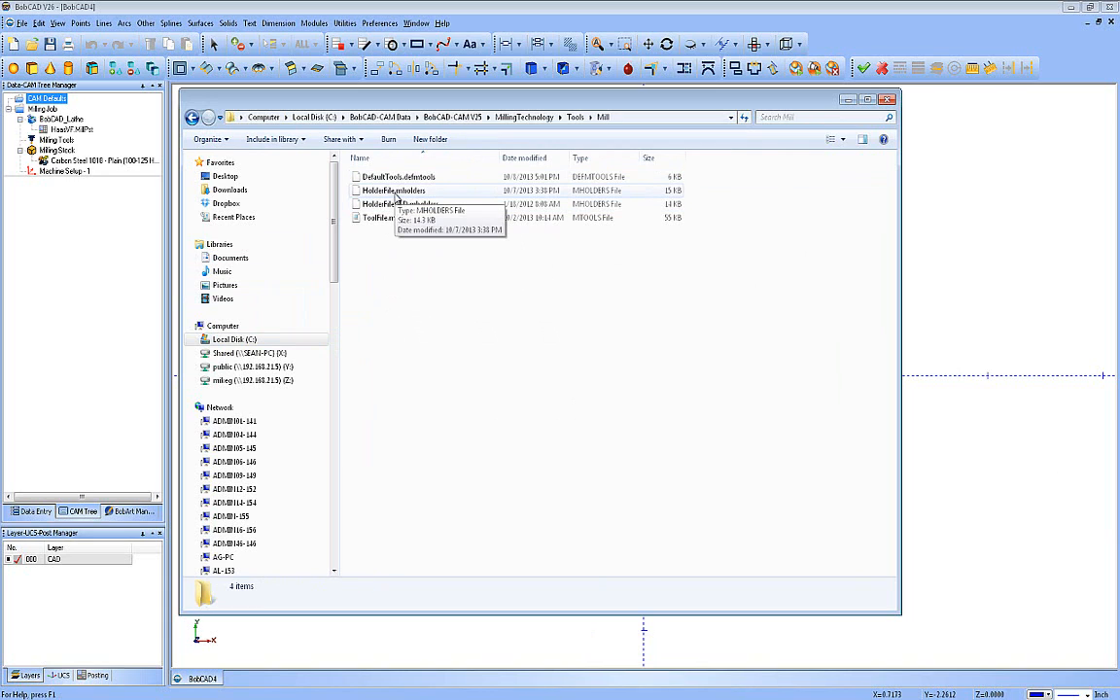
Step: Examine the holder and tool files in the BobCAD-CAM V26 Technology folder and return to the BobCAD-CAM V26 folder
left_click(192, 117)
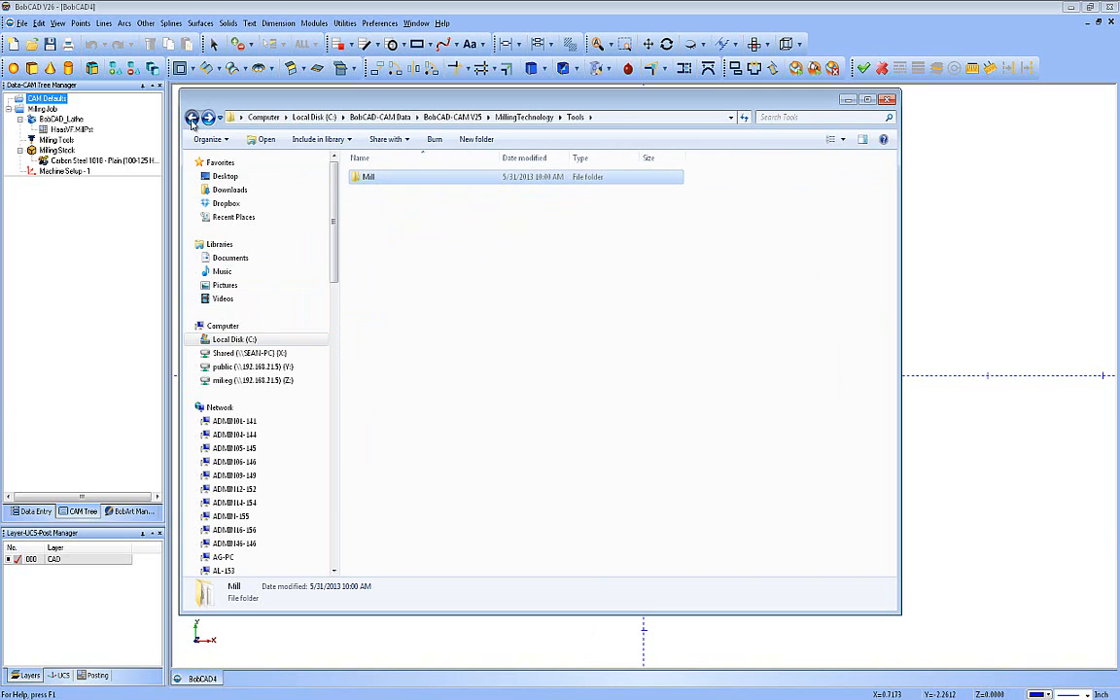
left_click(191, 116)
left_click(192, 117)
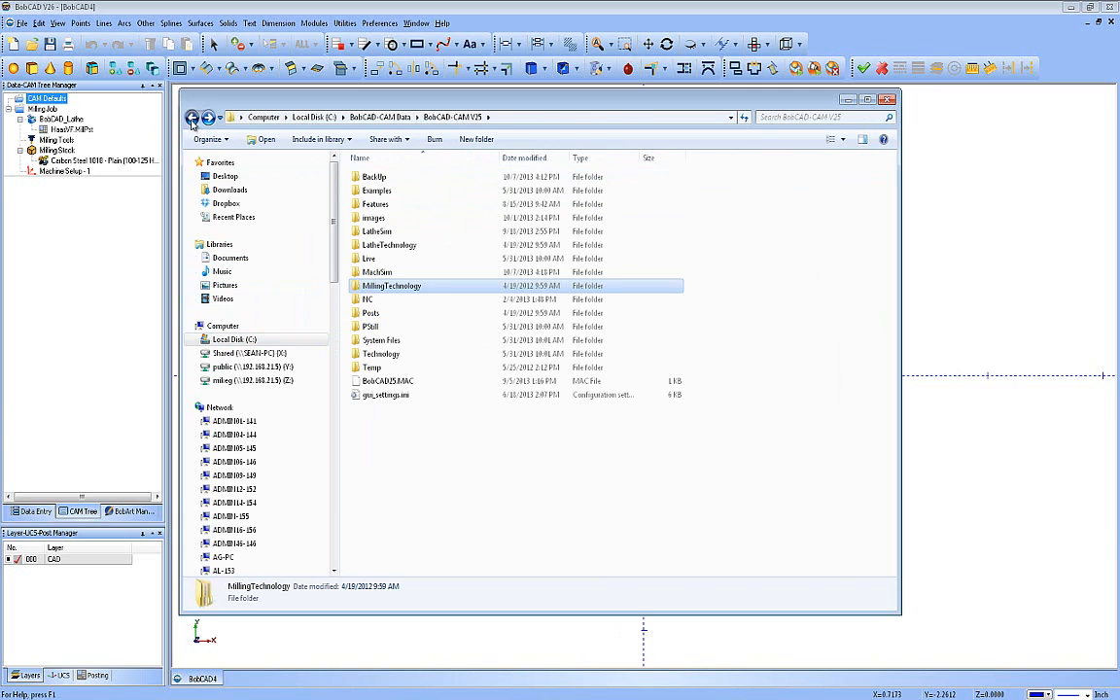
left_click(192, 116)
double_click(421, 205)
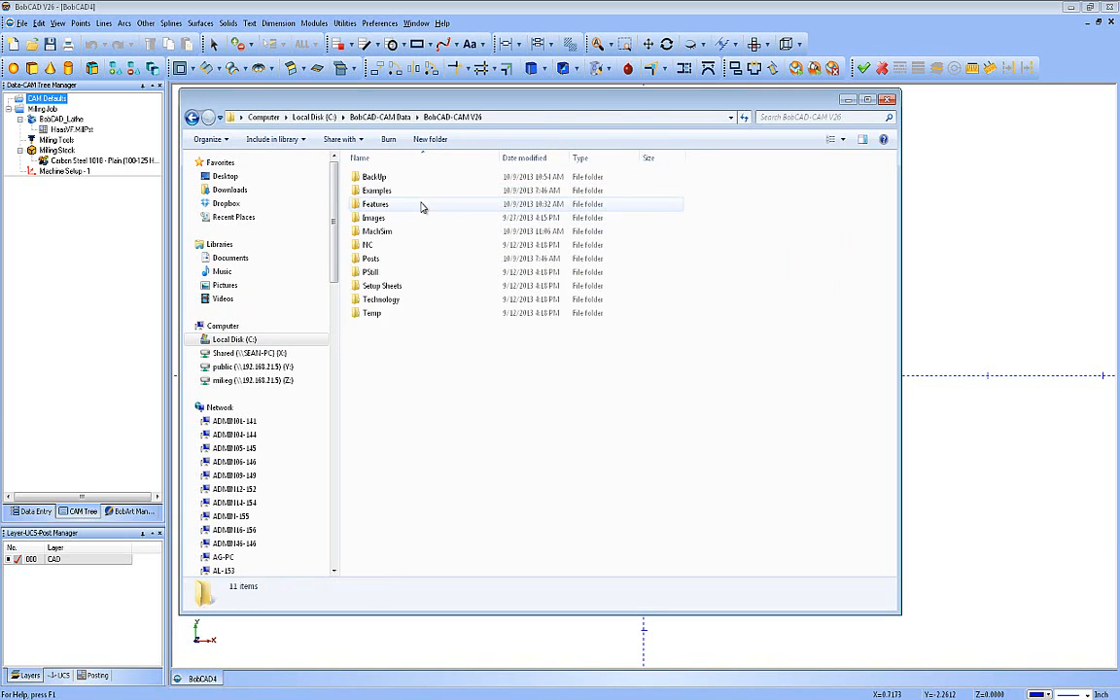
double_click(396, 299)
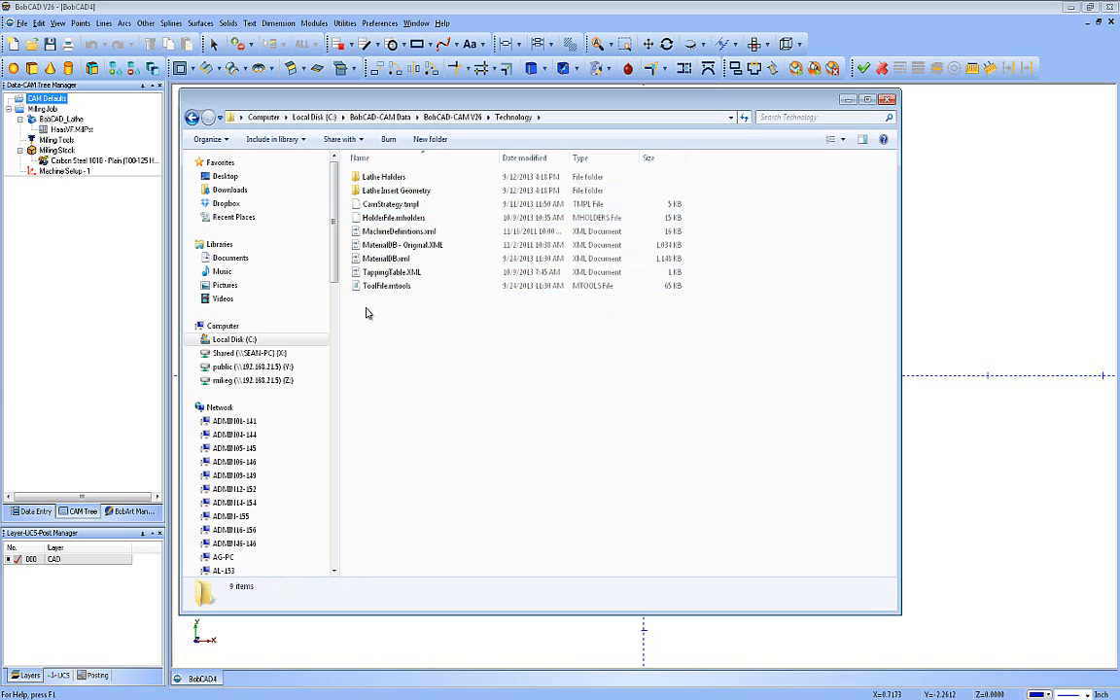
left_click(192, 118)
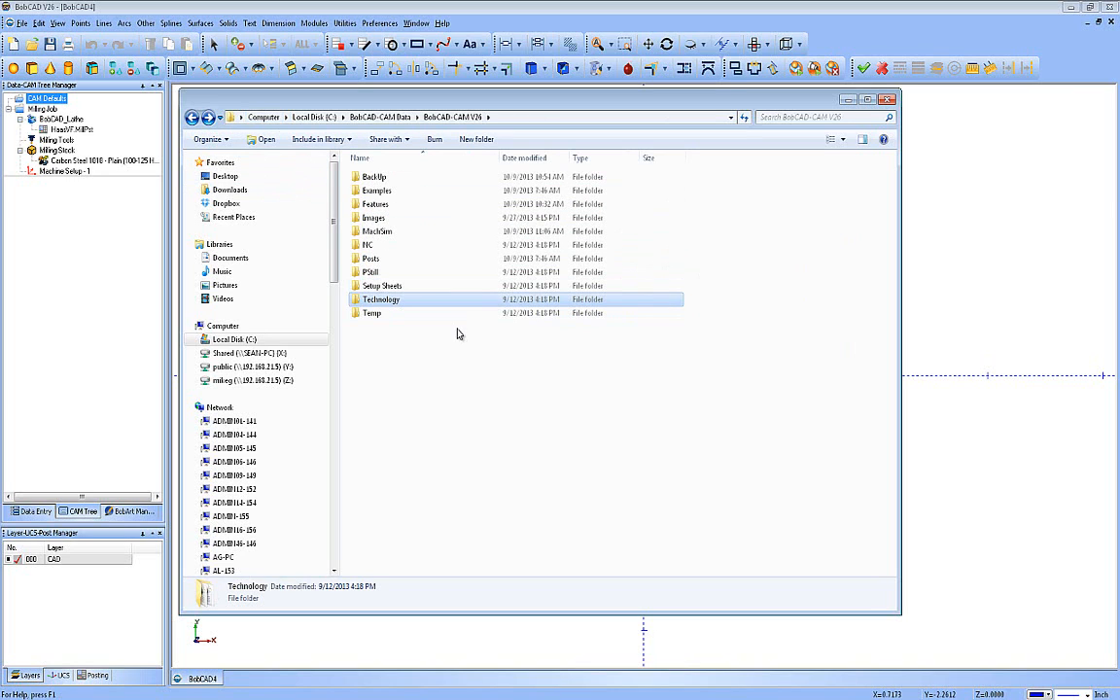